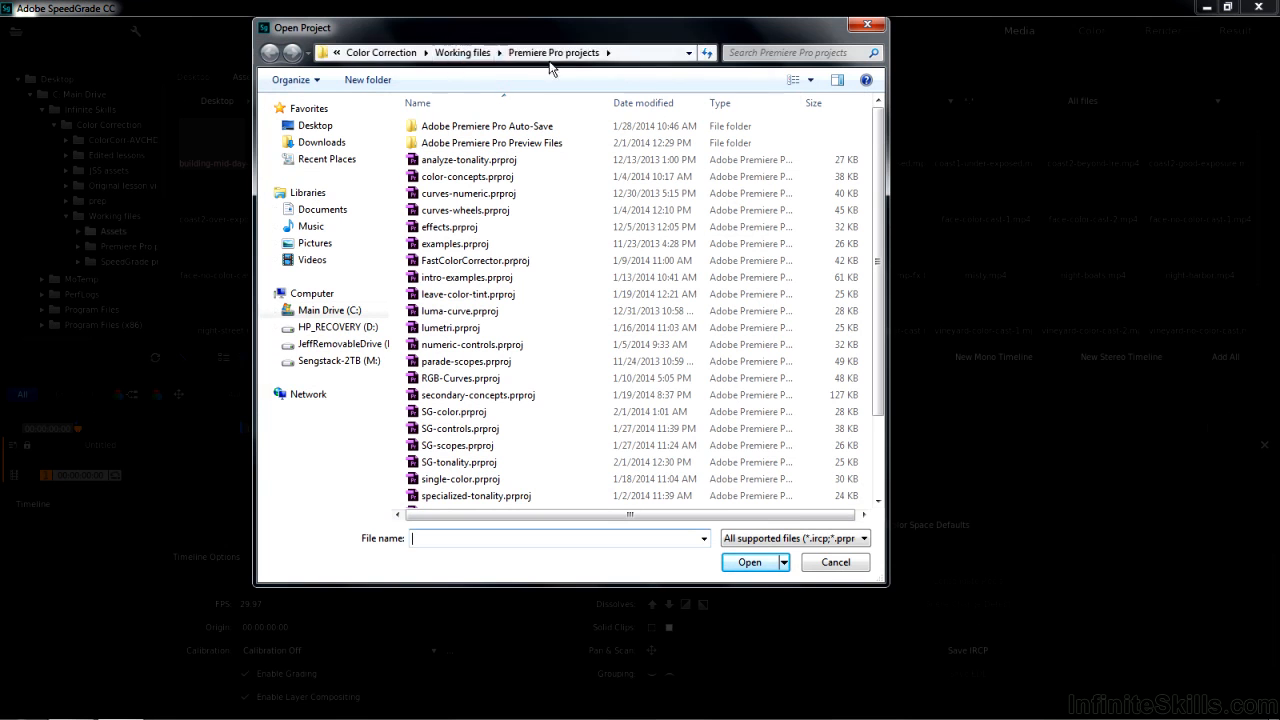
Open the SG-tonality.prproj project and import its example-sequence.
double_click(433, 463)
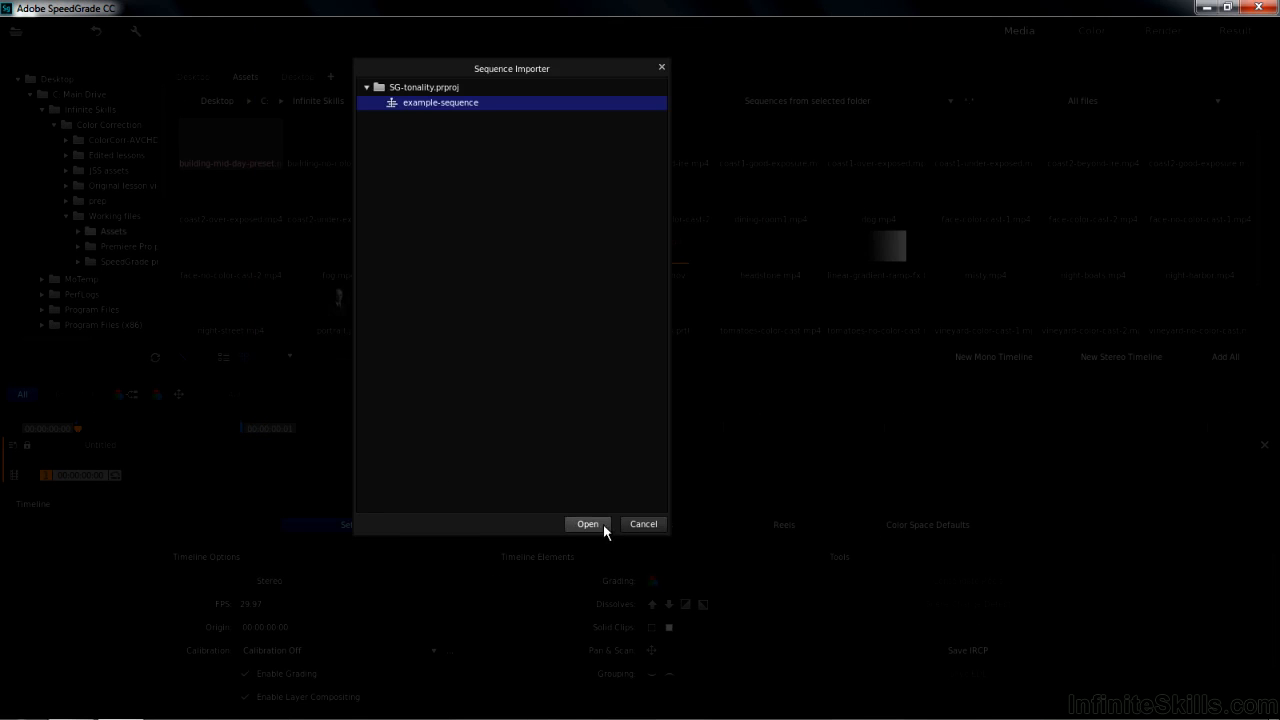
click(601, 525)
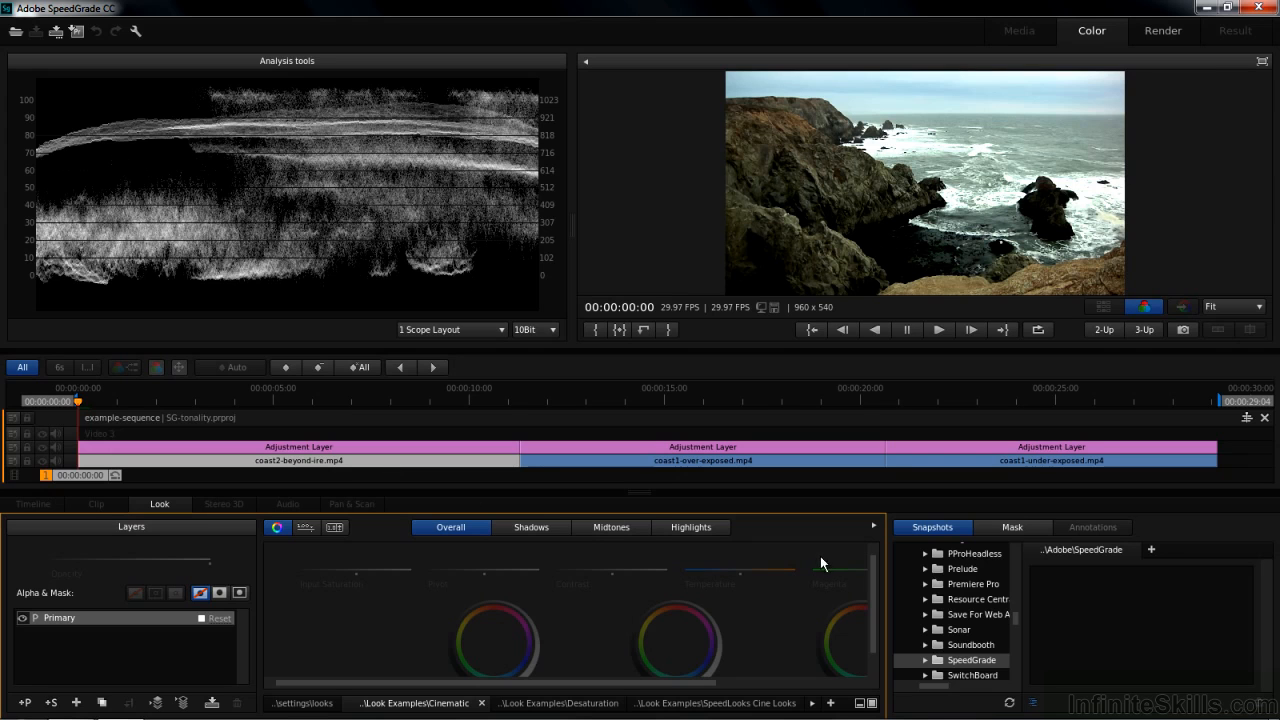
Expand the color wheel panel and push the Overall Gamma wheel toward magenta.
click(873, 523)
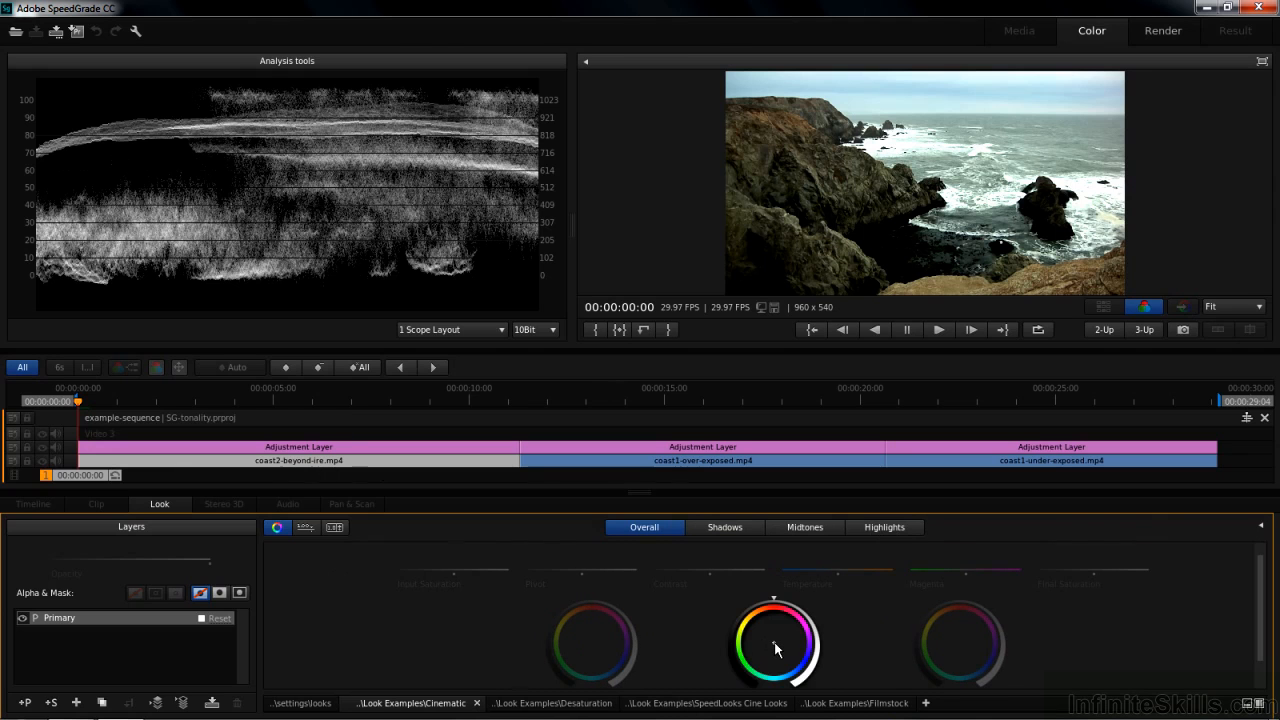
drag(775, 648, 790, 630)
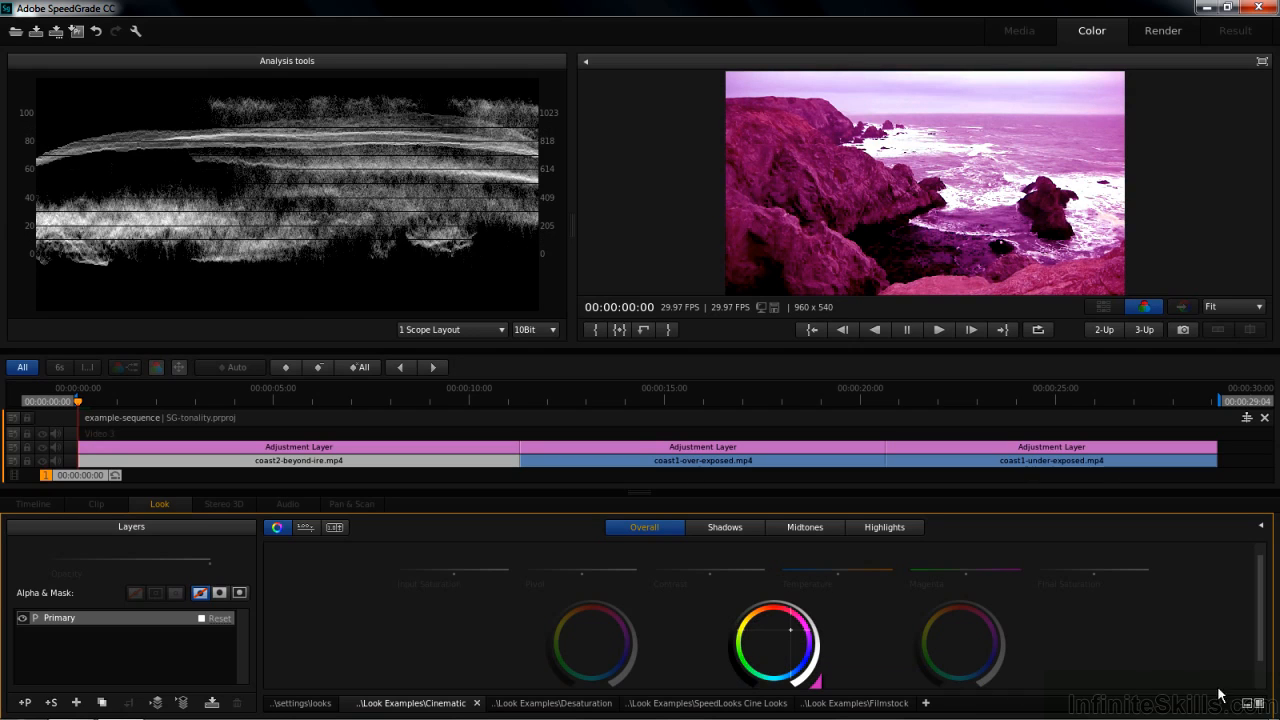
Apply the Cinematic 1 look from the Cinematic look examples, then delete its LUT layer.
click(1259, 704)
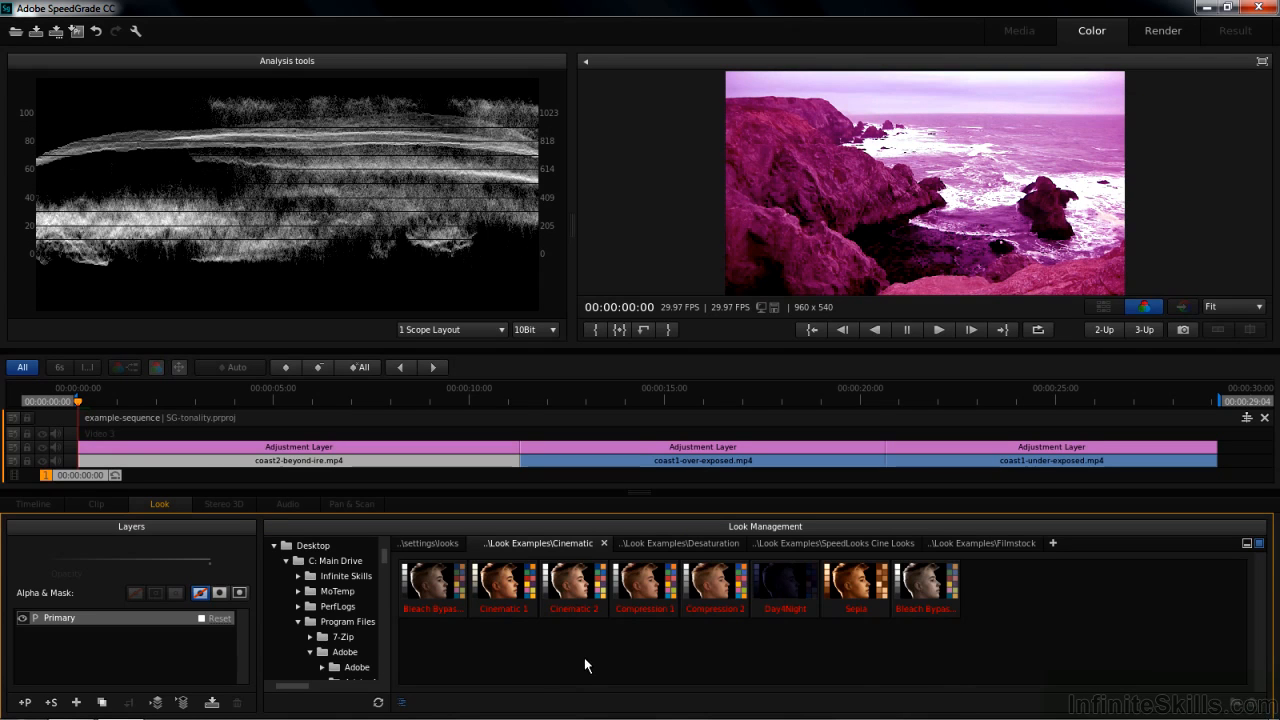
double_click(499, 584)
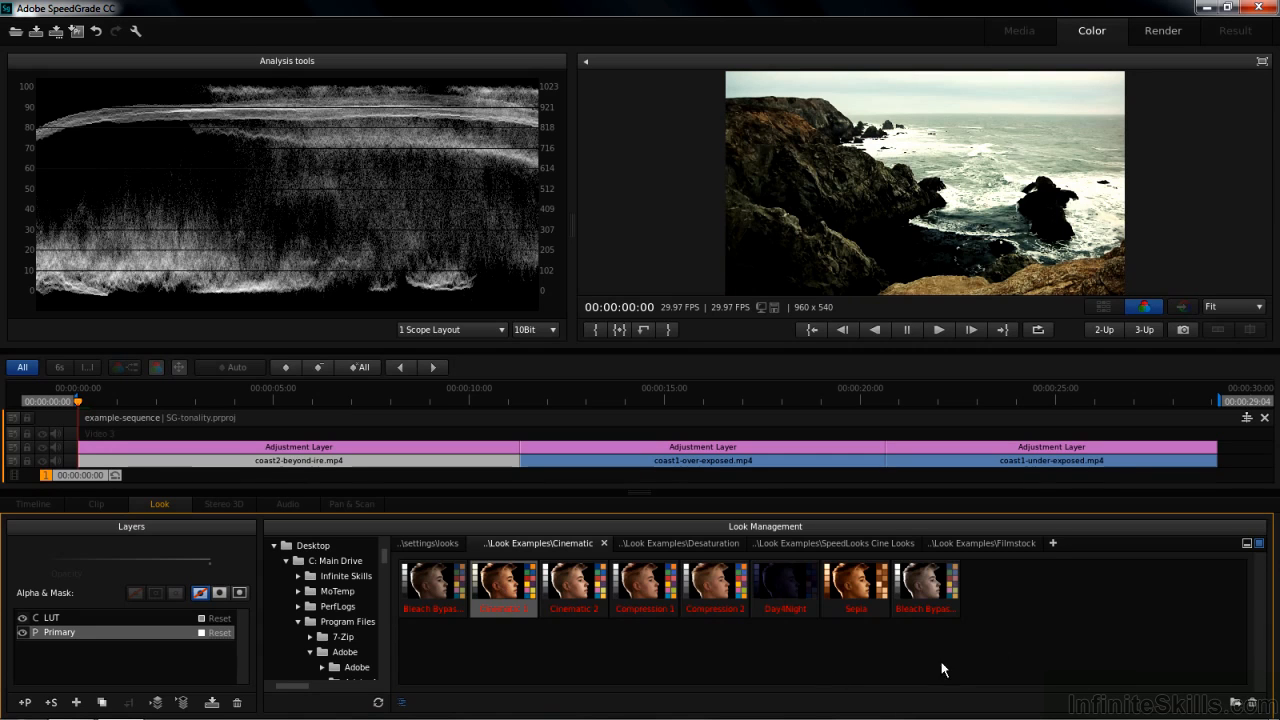
click(1259, 544)
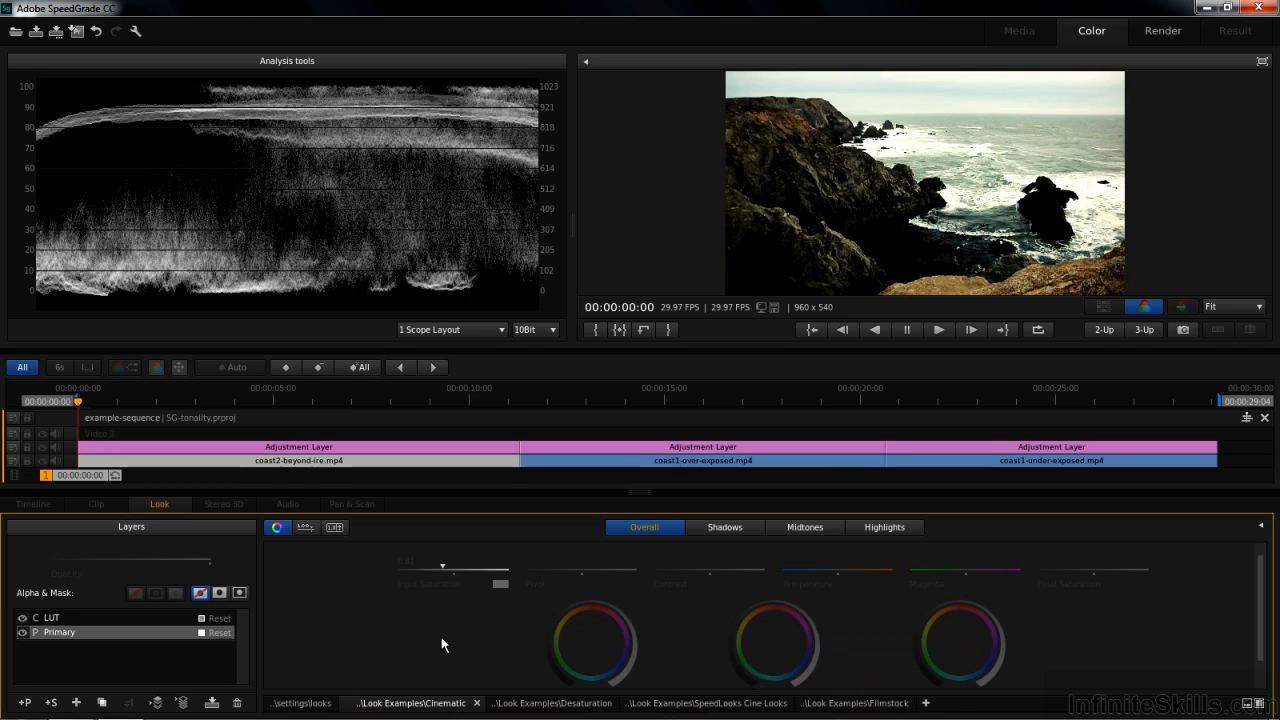
click(55, 619)
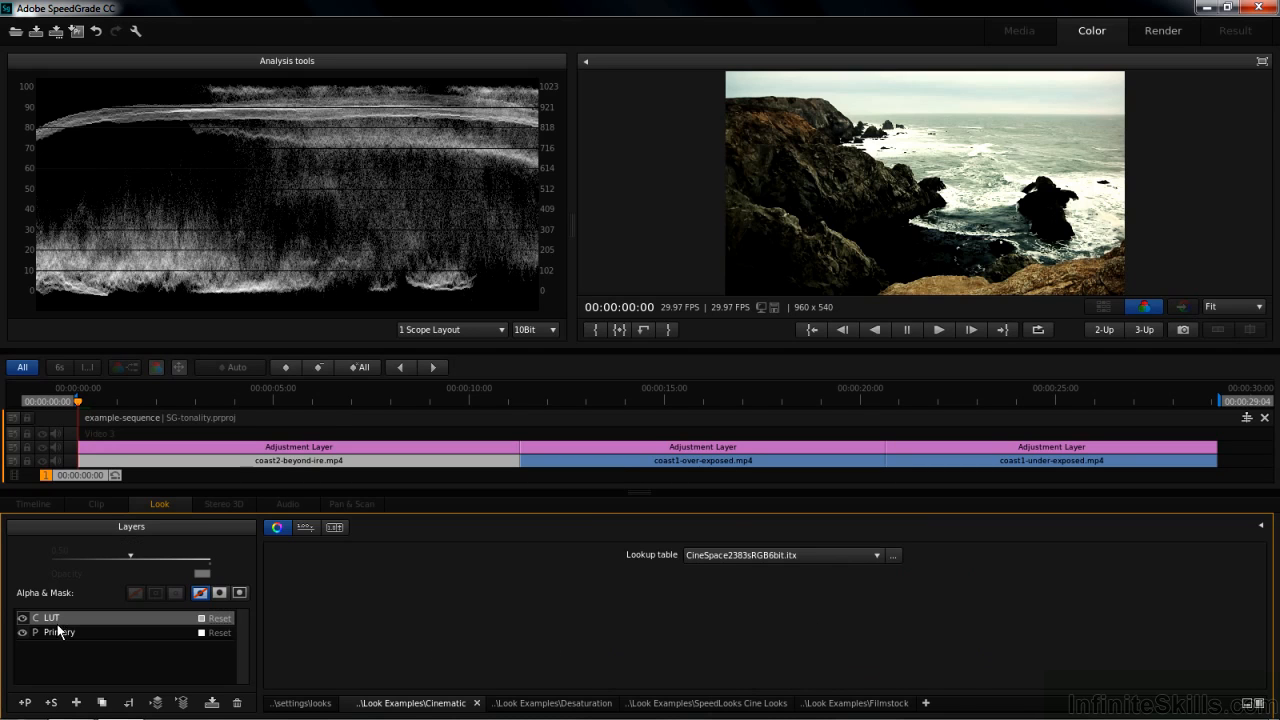
click(57, 633)
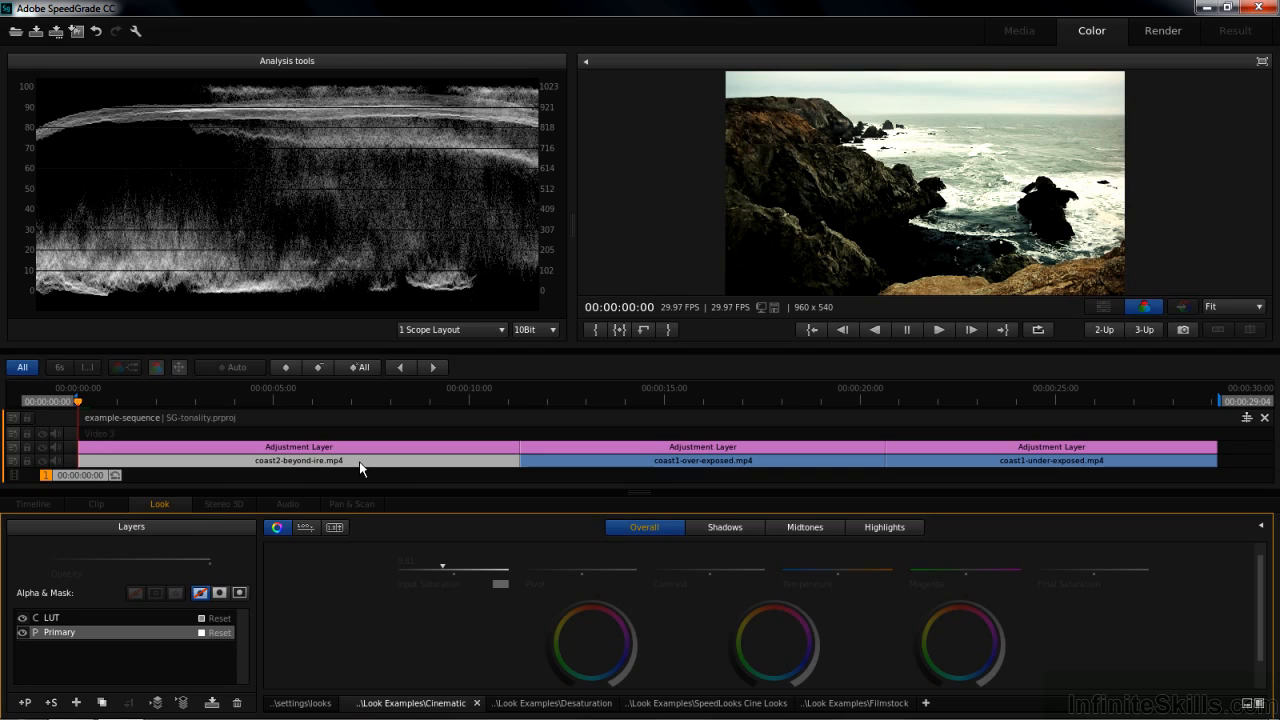
click(72, 618)
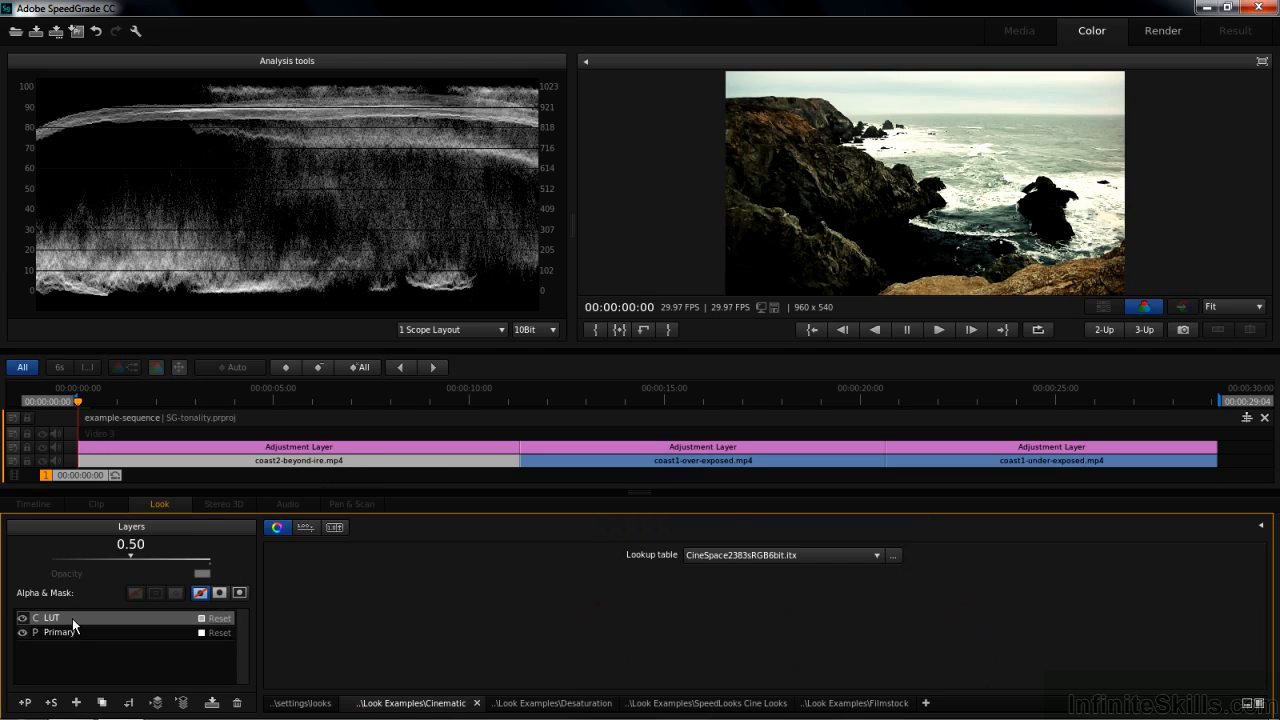
key(Delete)
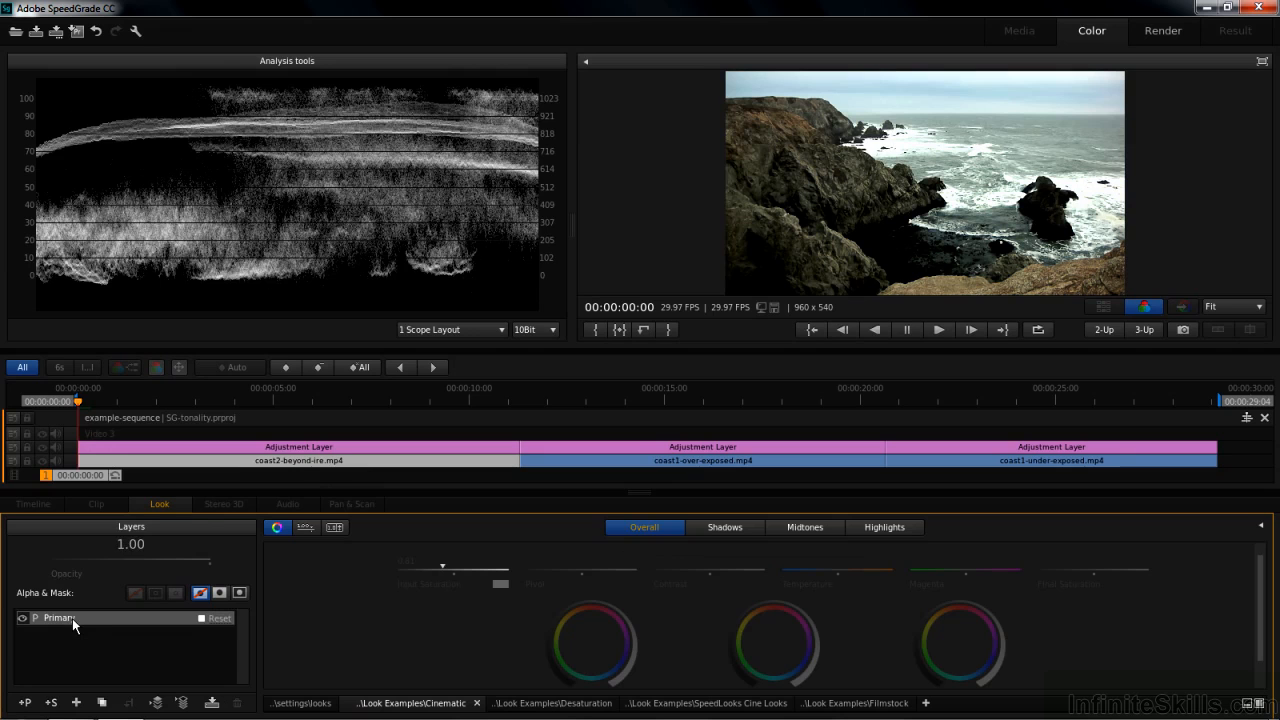
Reset the Primary layer's color corrections.
click(218, 619)
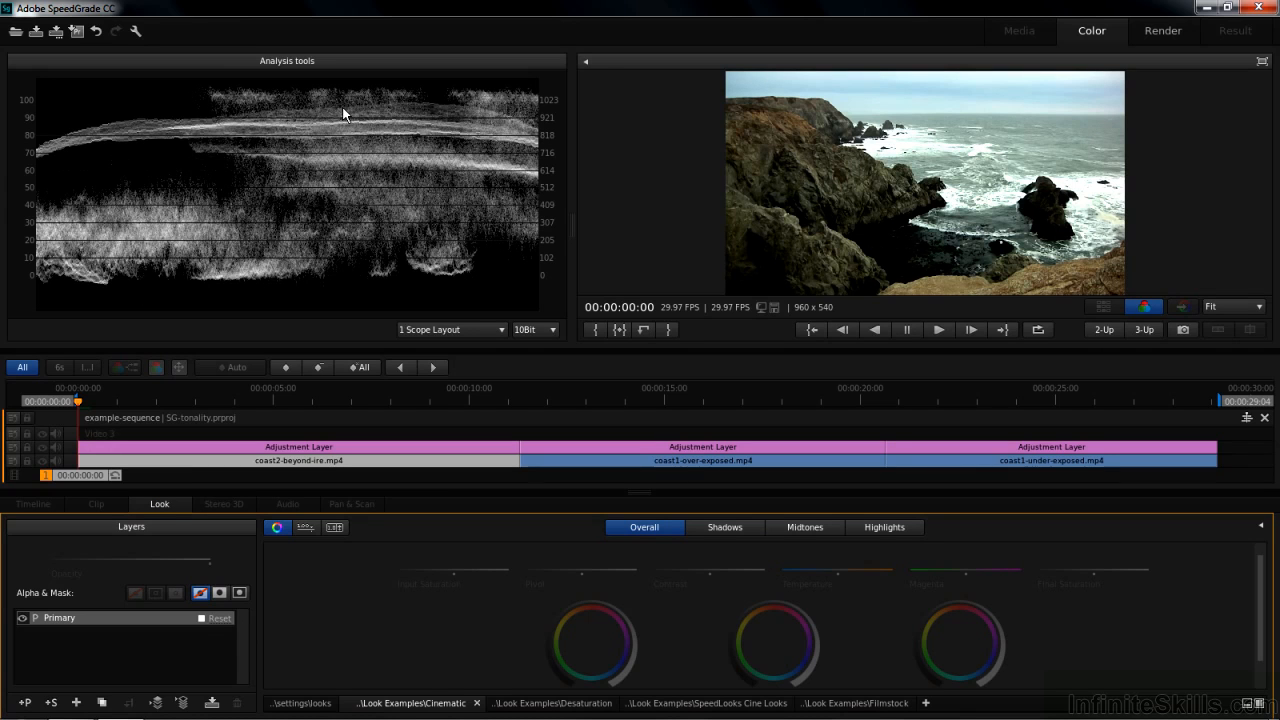
right_click(282, 200)
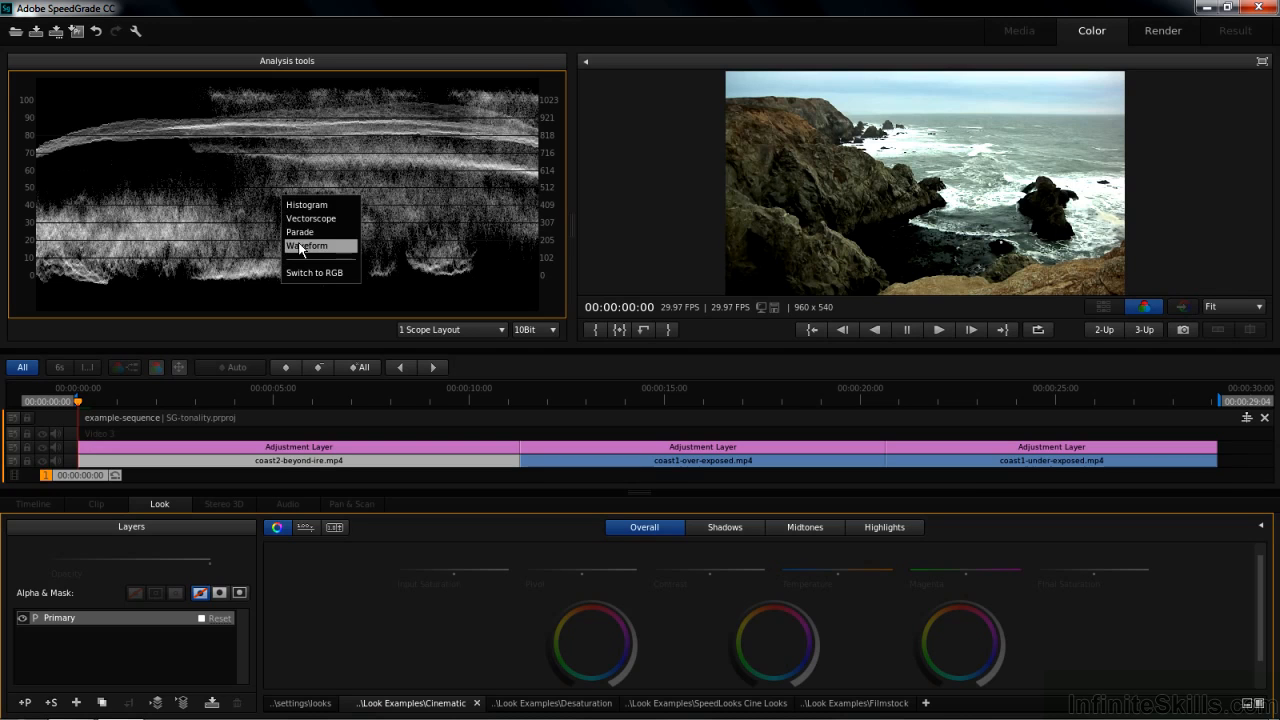
click(182, 229)
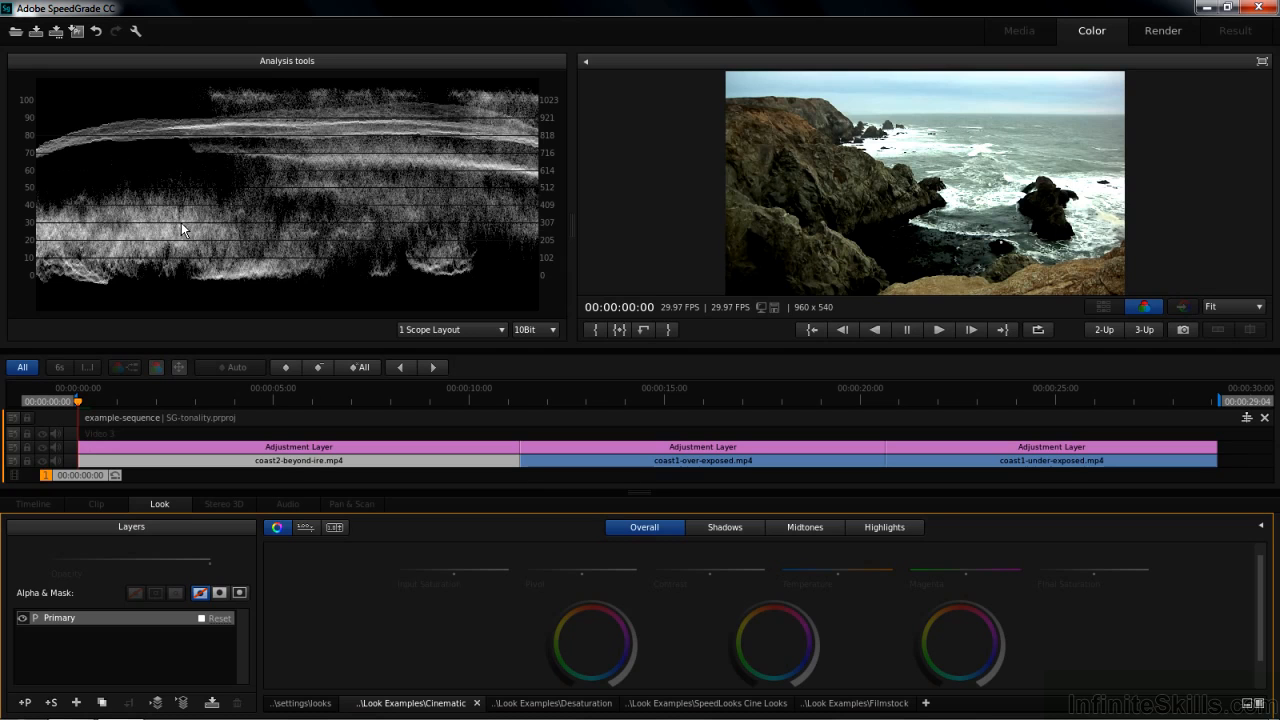
Adjust the Overall Offset, Gain and Gamma rings for the coast2-beyond-ire clip.
key(a)
key(a)
scroll(1260, 630, down, 1)
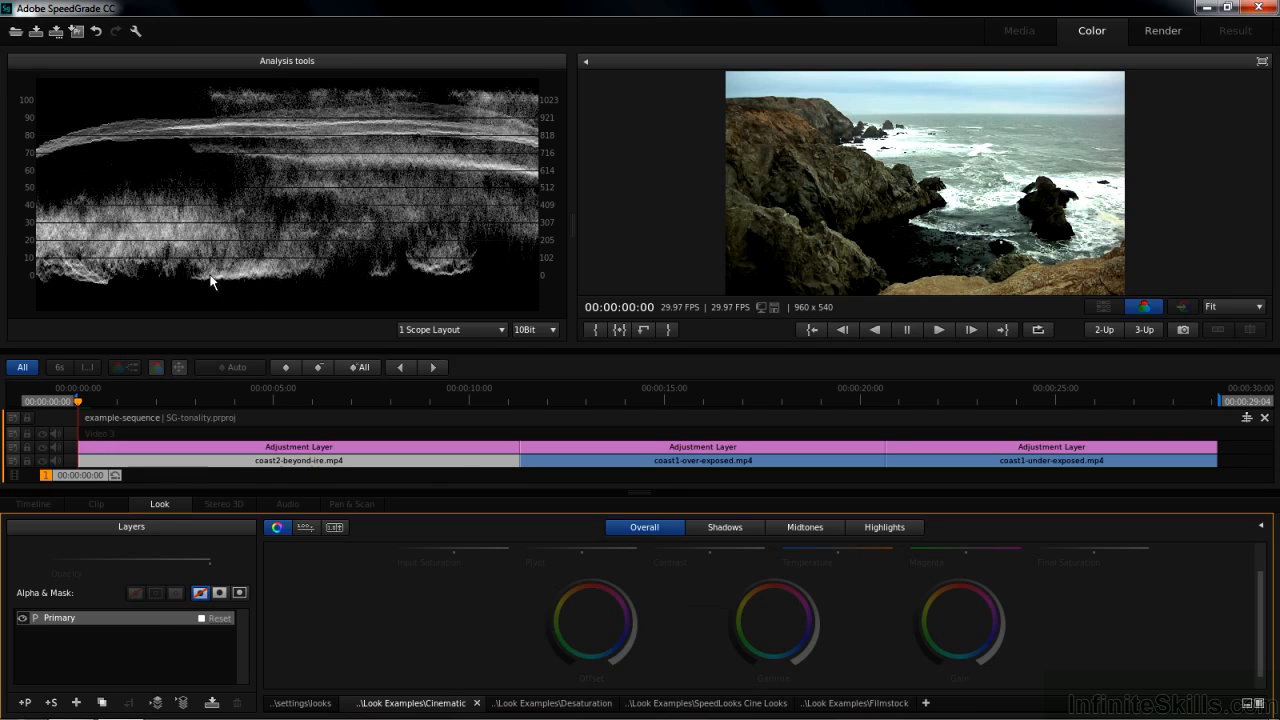
drag(592, 583, 621, 607)
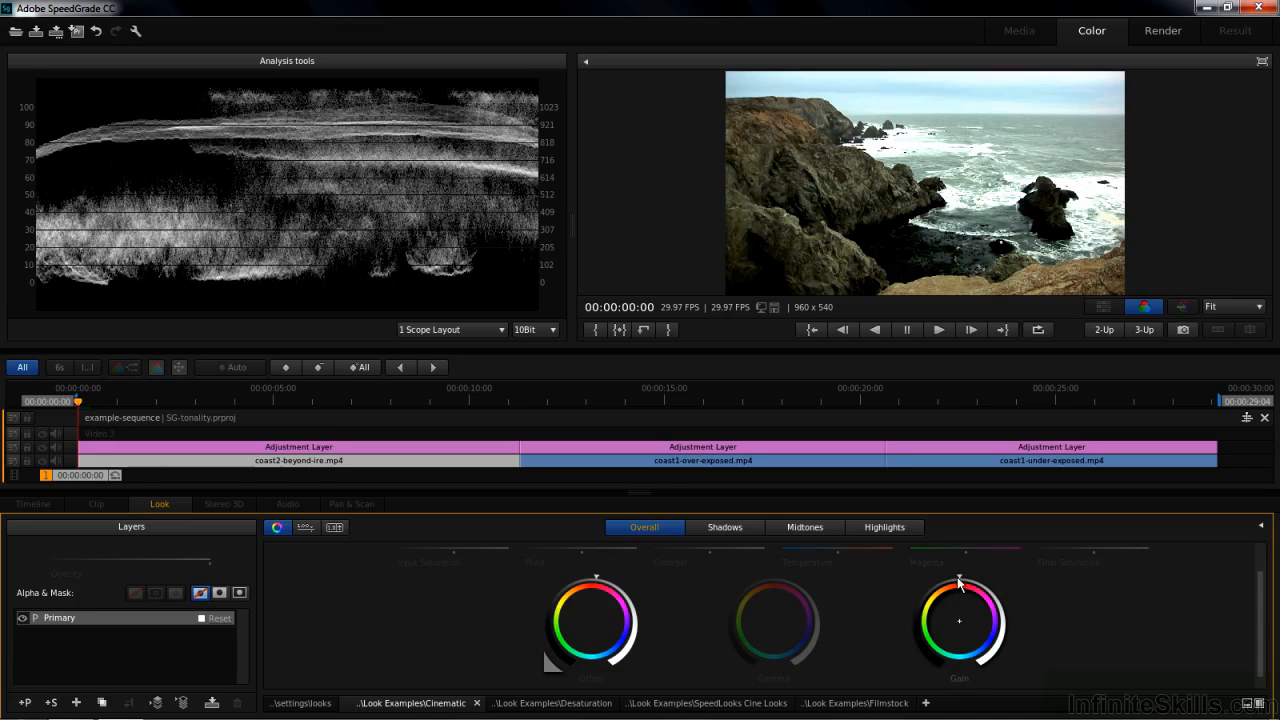
mouse_move(960, 580)
mouse_down()
mouse_move(851, 595)
mouse_move(900, 598)
mouse_up()
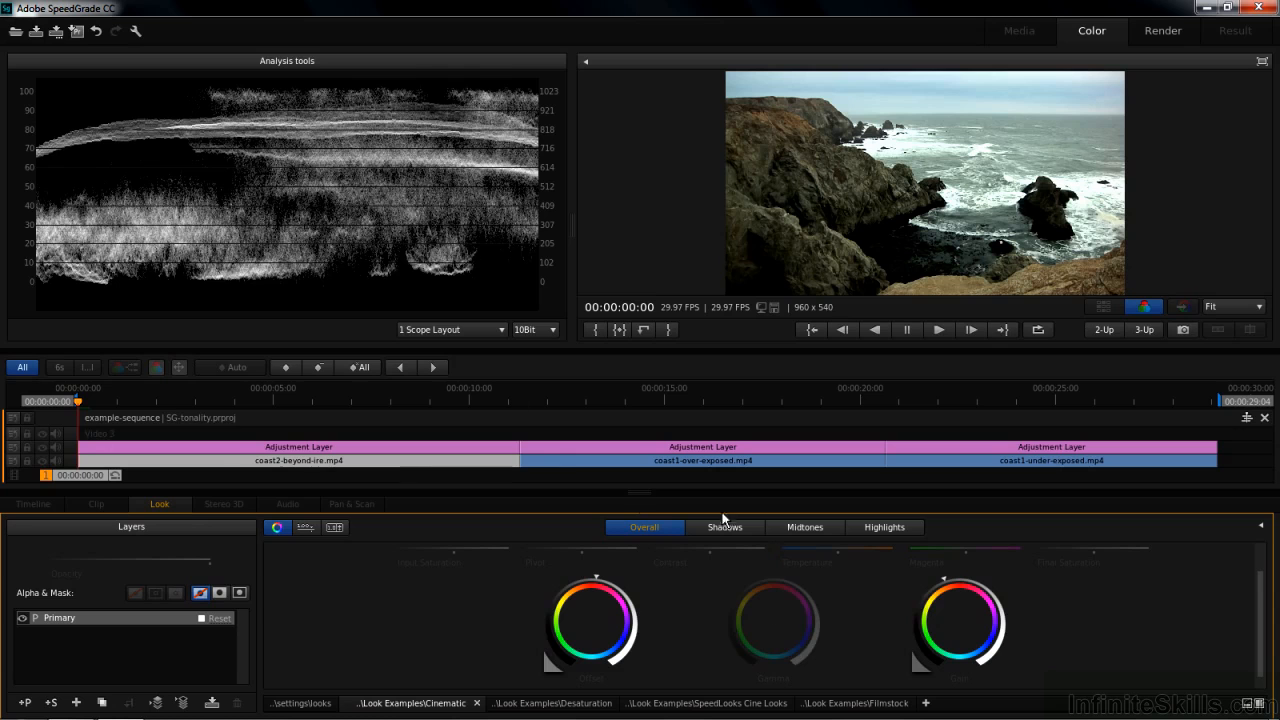
mouse_move(774, 577)
mouse_down()
mouse_move(746, 581)
mouse_move(772, 583)
mouse_move(753, 589)
mouse_up()
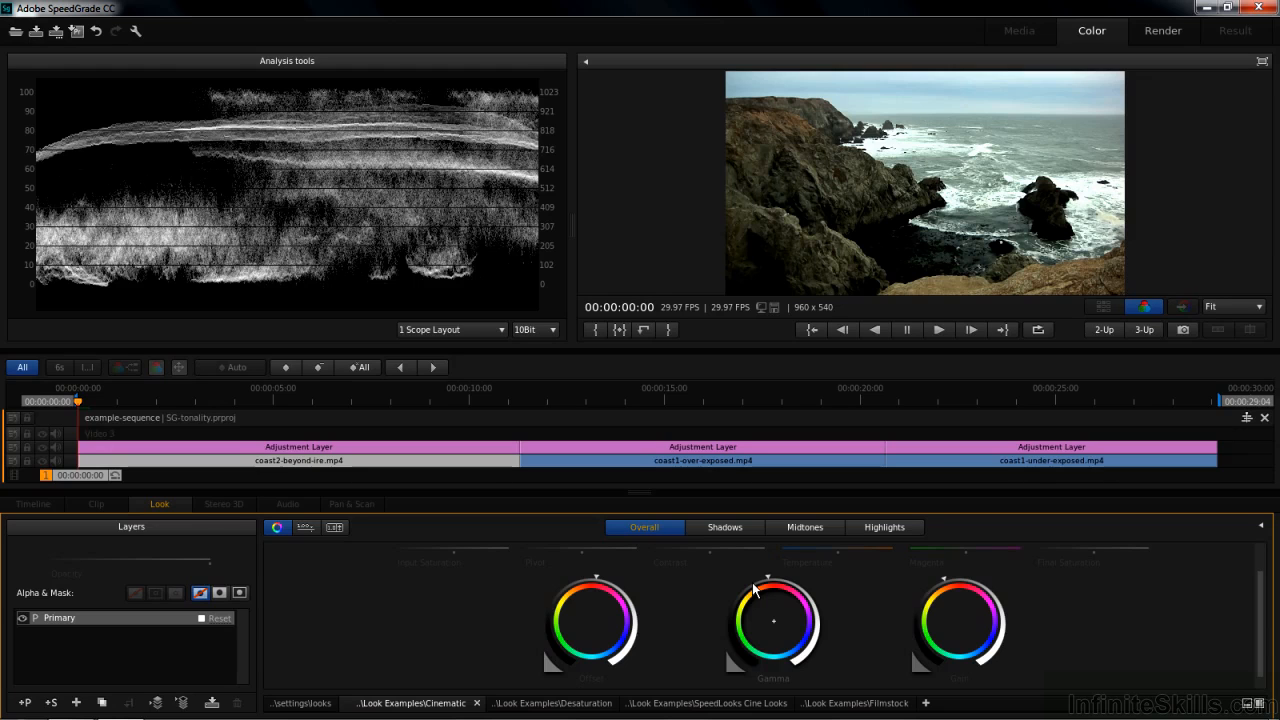
Adjust the Gamma ring in the Shadows range and again in the Highlights range.
click(740, 528)
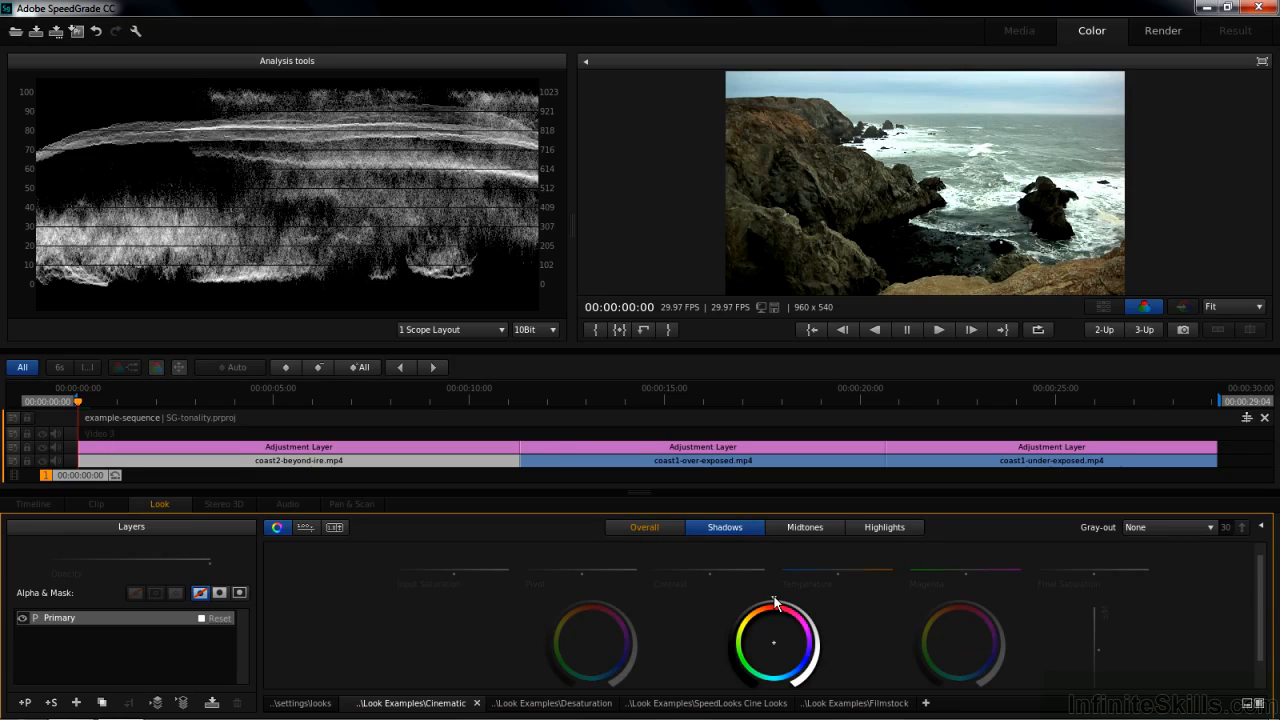
drag(775, 603, 735, 601)
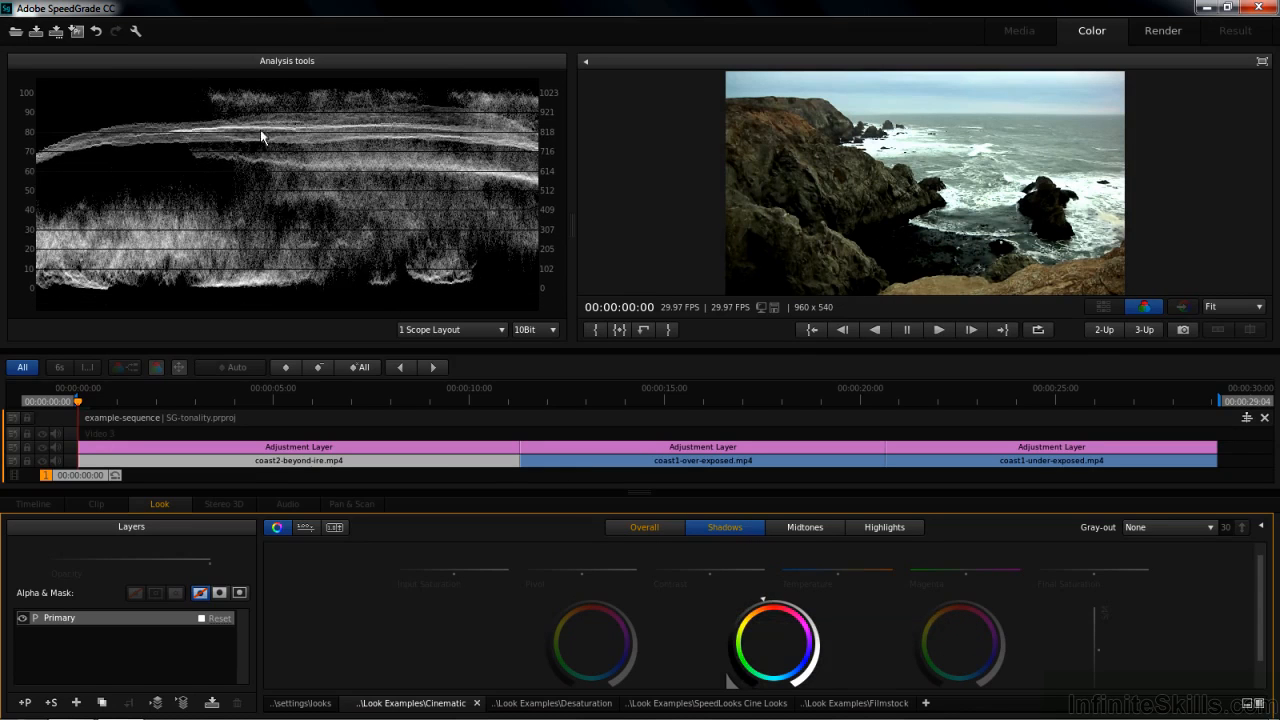
drag(765, 604, 742, 604)
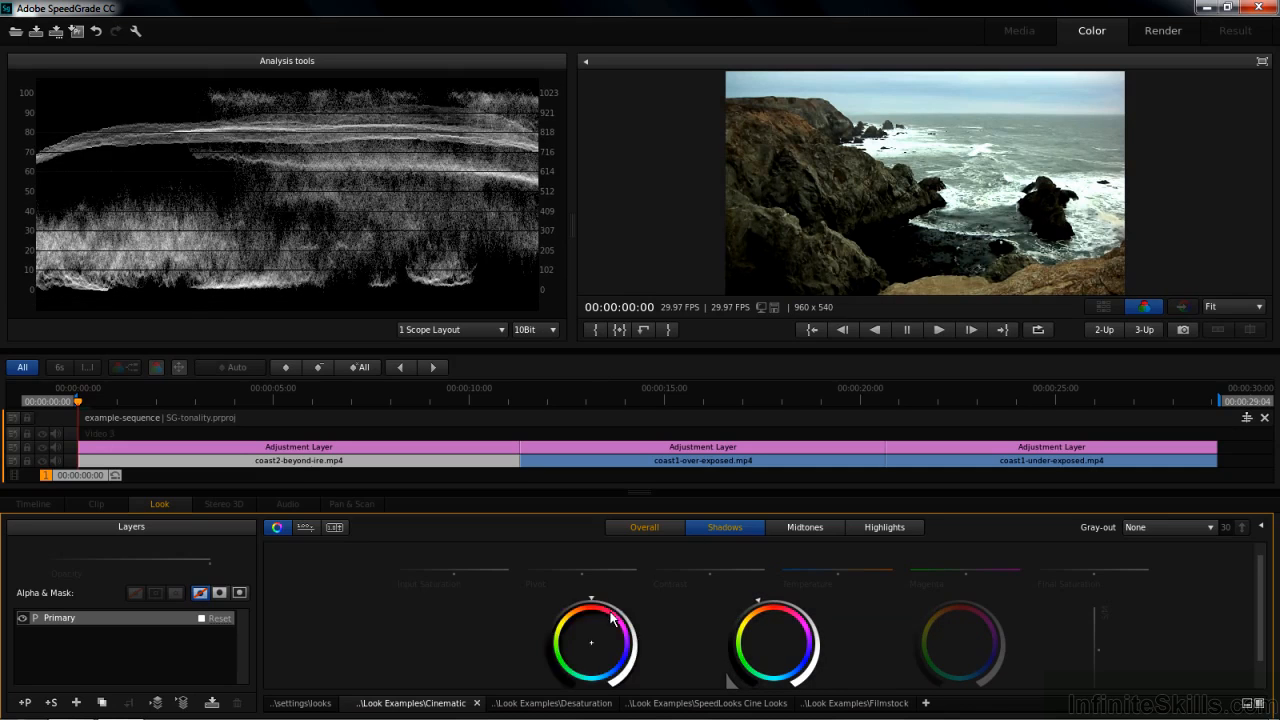
click(884, 528)
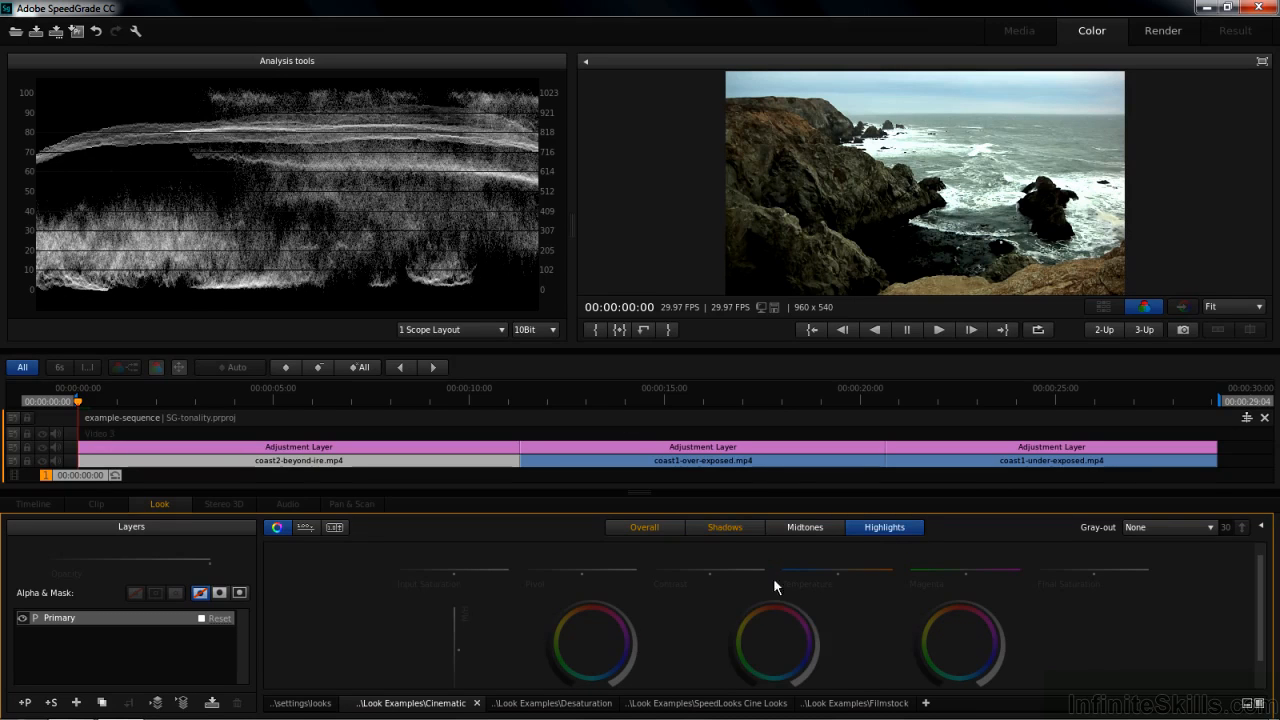
mouse_move(790, 625)
mouse_down()
mouse_move(774, 600)
mouse_move(832, 609)
mouse_up()
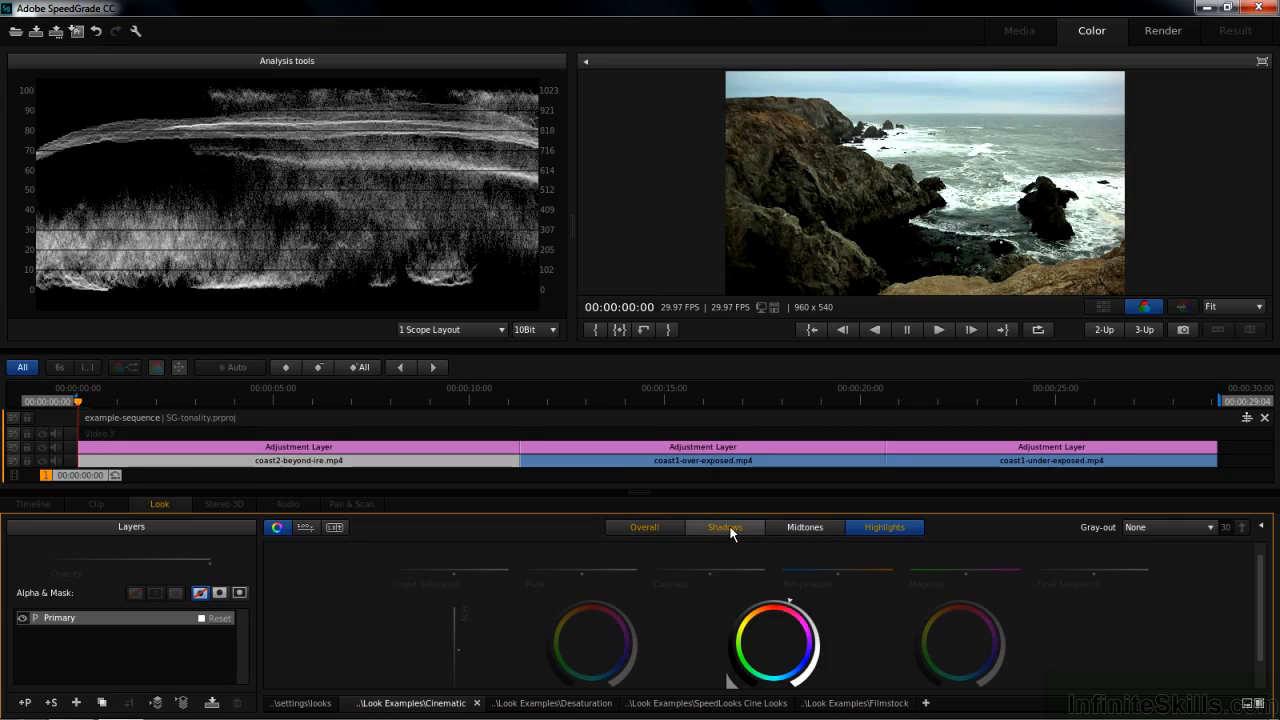
Select the coast1-over-exposed clip and adjust its Overall Offset, Gain and Gamma rings.
click(725, 402)
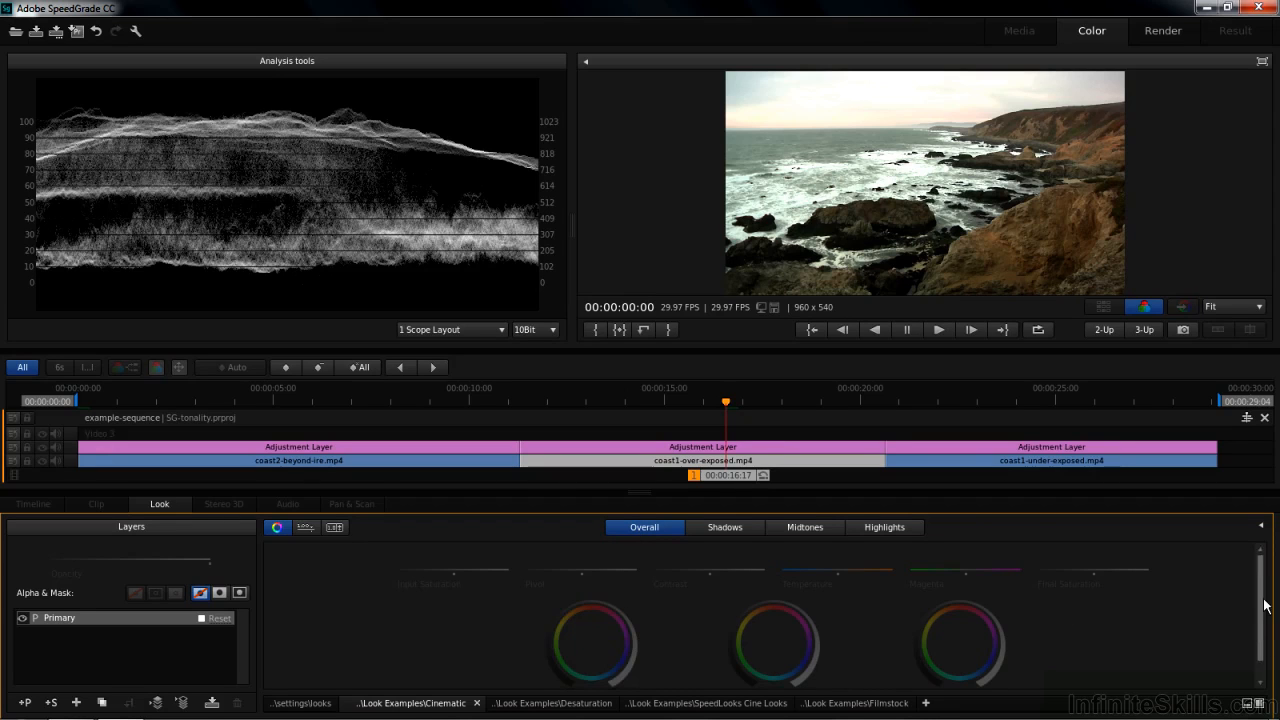
scroll(1268, 640, down, 1)
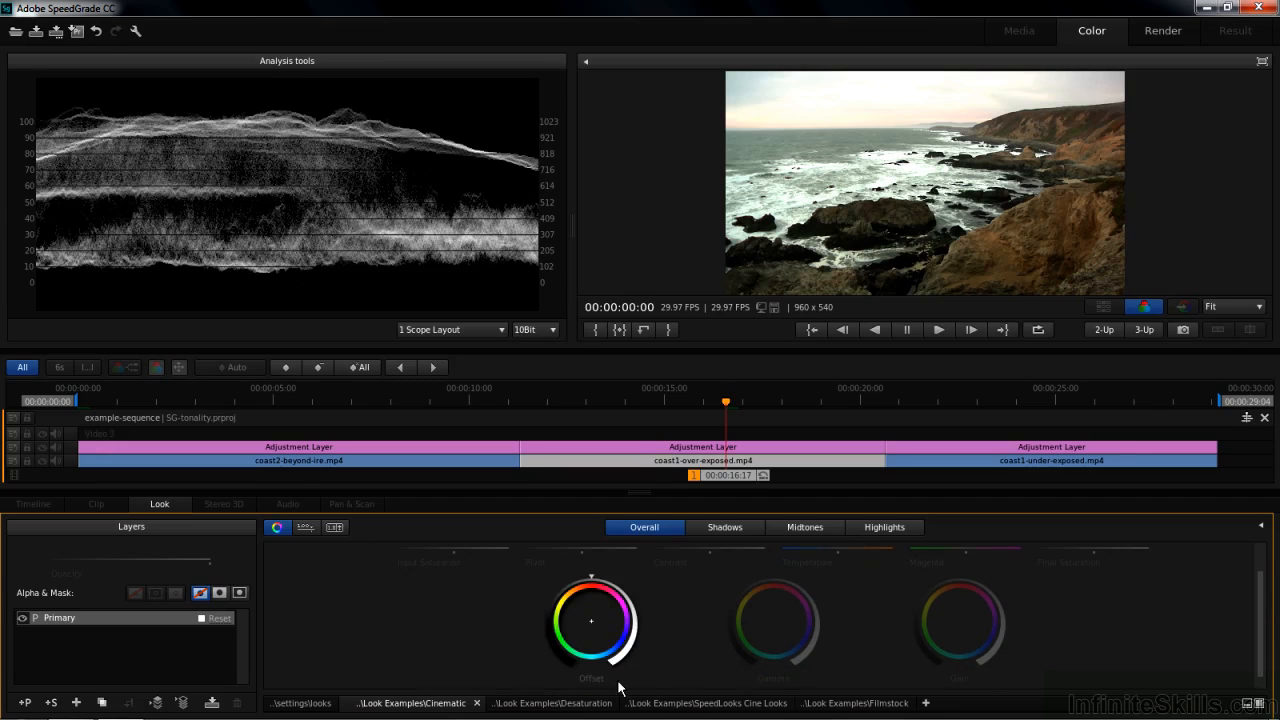
mouse_move(590, 578)
mouse_down()
mouse_move(536, 584)
mouse_move(547, 586)
mouse_up()
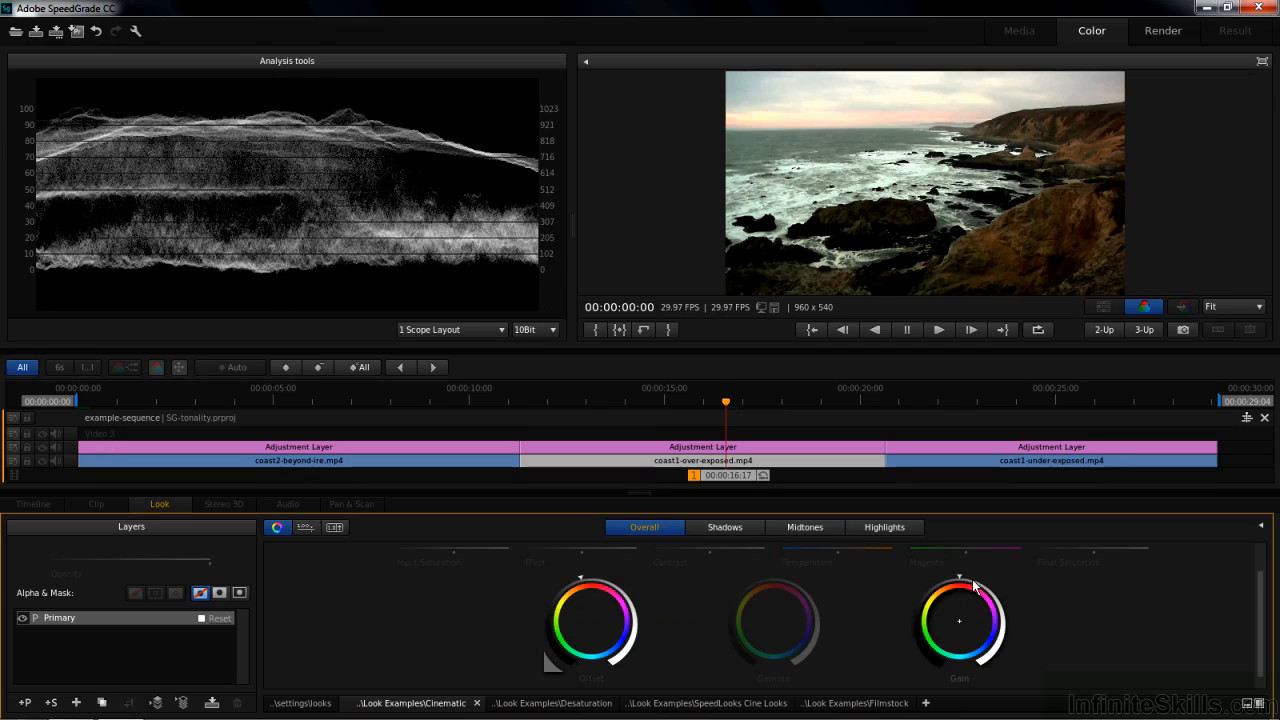
mouse_move(960, 582)
mouse_down()
mouse_move(942, 572)
mouse_move(843, 585)
mouse_move(969, 592)
mouse_move(944, 598)
mouse_up()
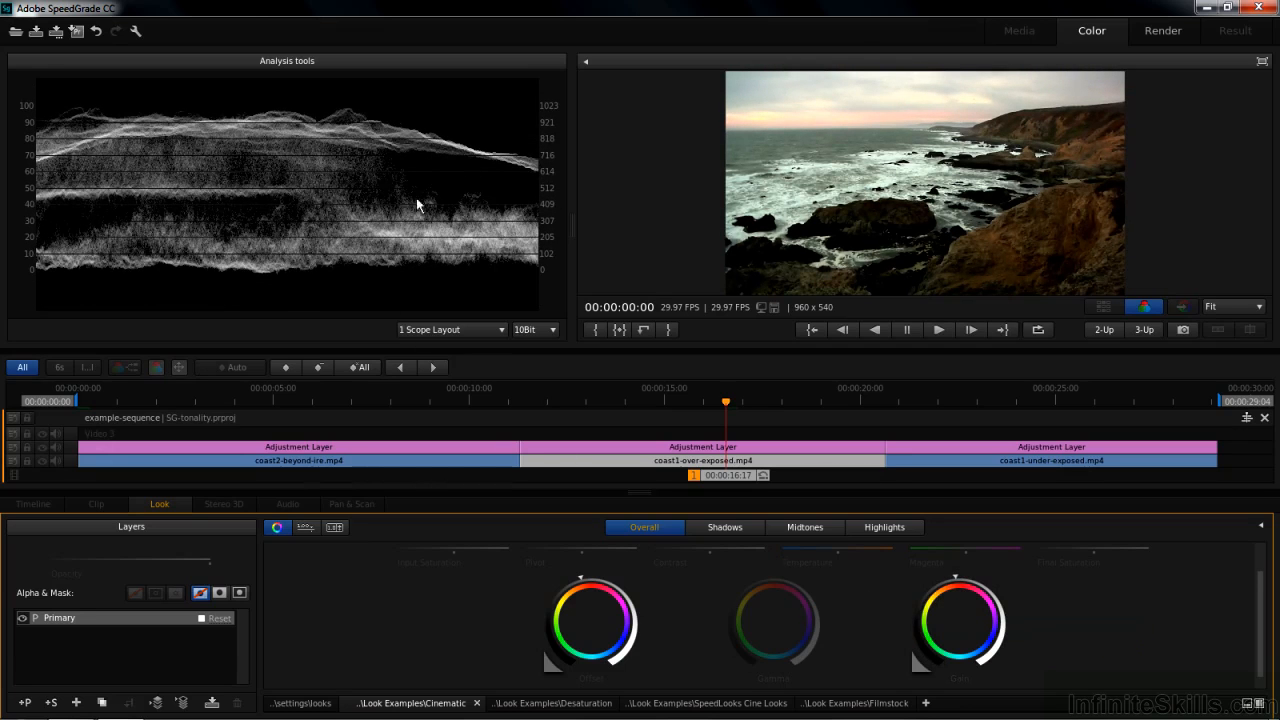
drag(790, 590, 796, 593)
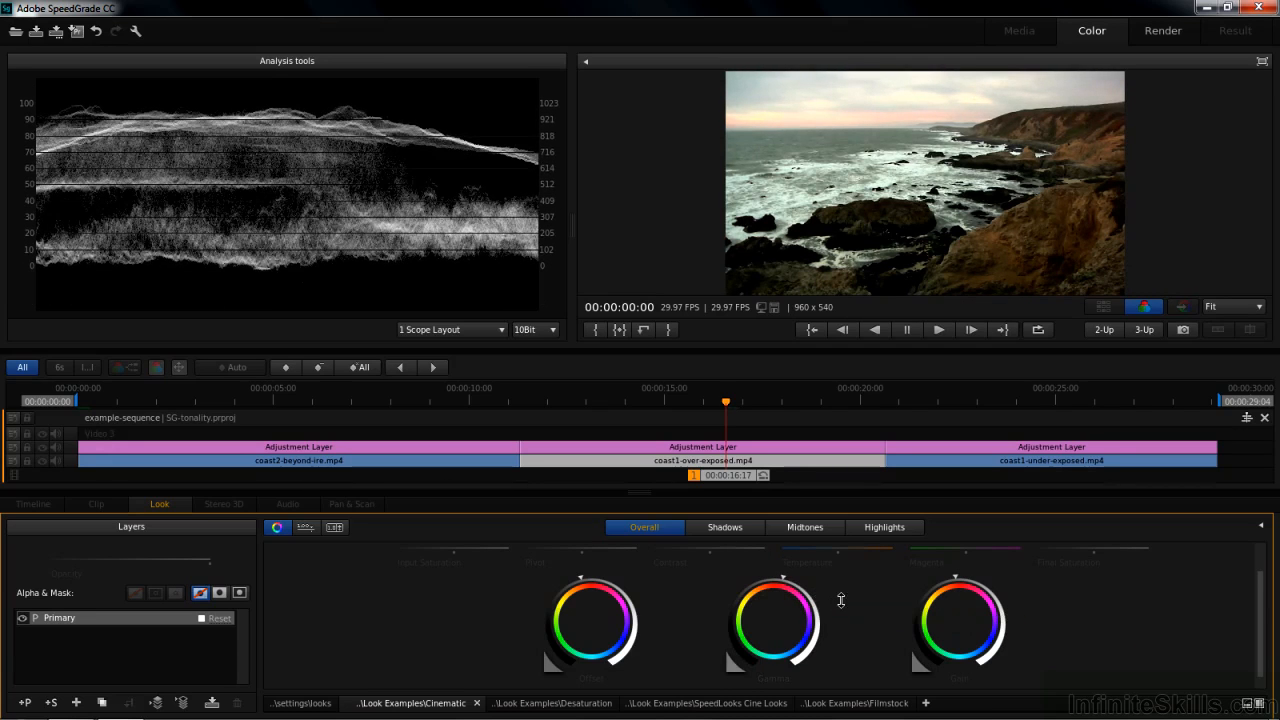
Adjust the Shadows and Highlights Gamma rings for the over-exposed clip.
click(736, 528)
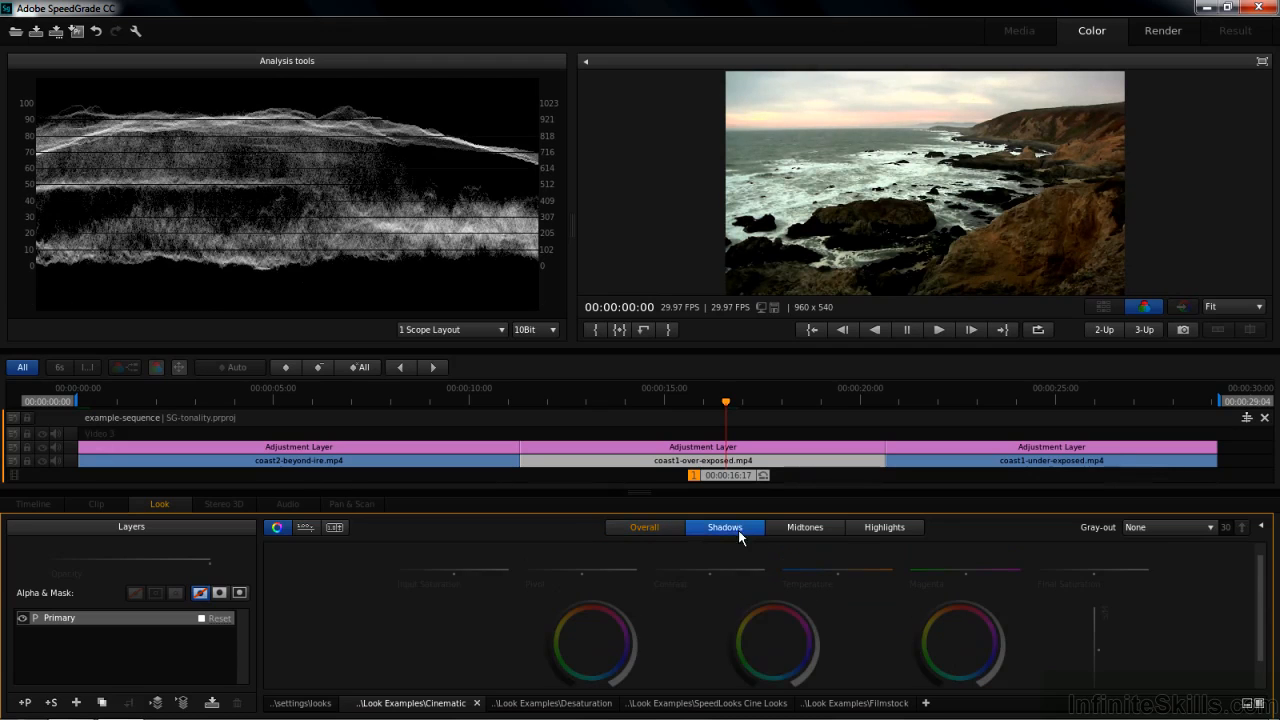
drag(775, 598, 739, 599)
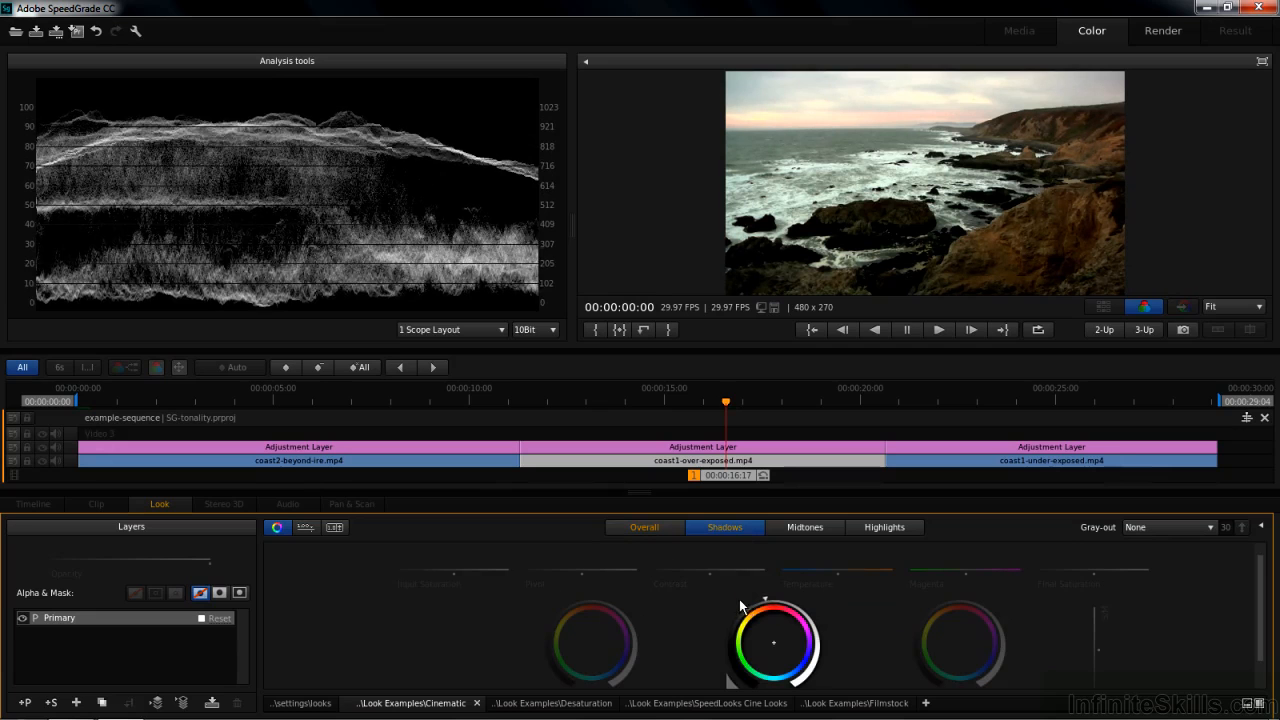
click(883, 530)
drag(774, 600, 857, 630)
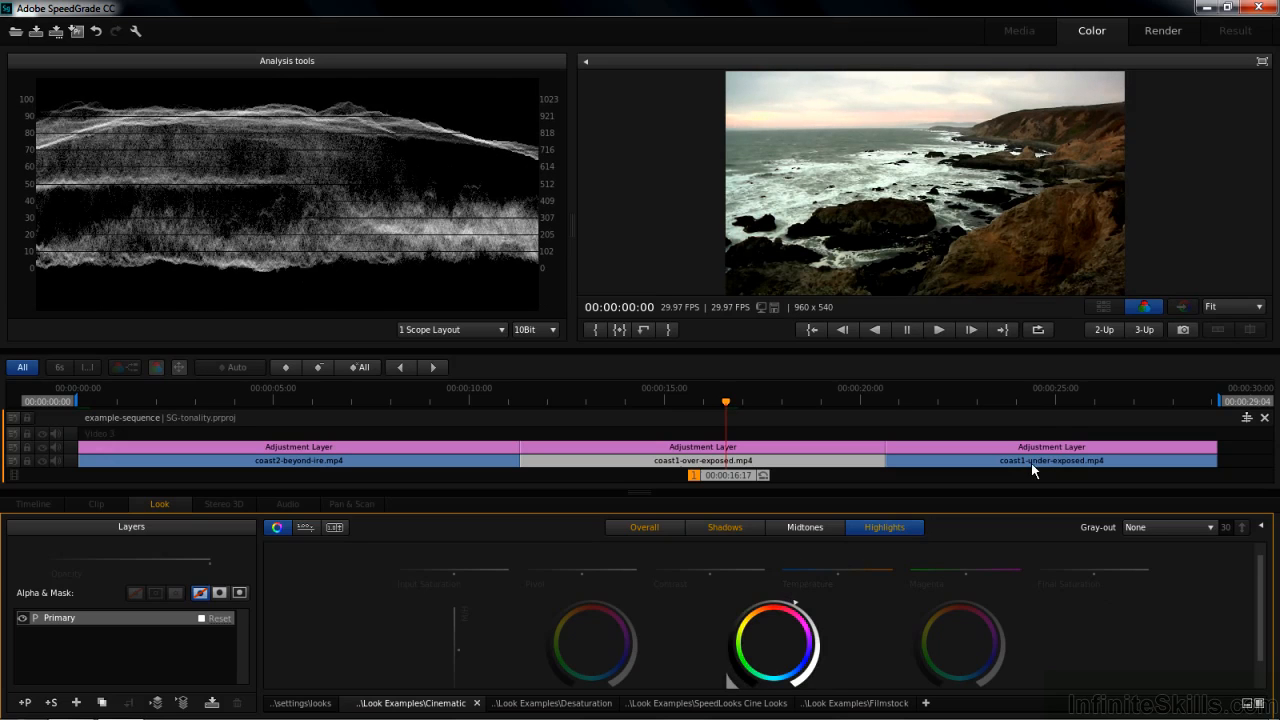
Select the coast1-under-exposed clip and adjust its Overall Offset, Gain and Gamma rings.
click(1060, 402)
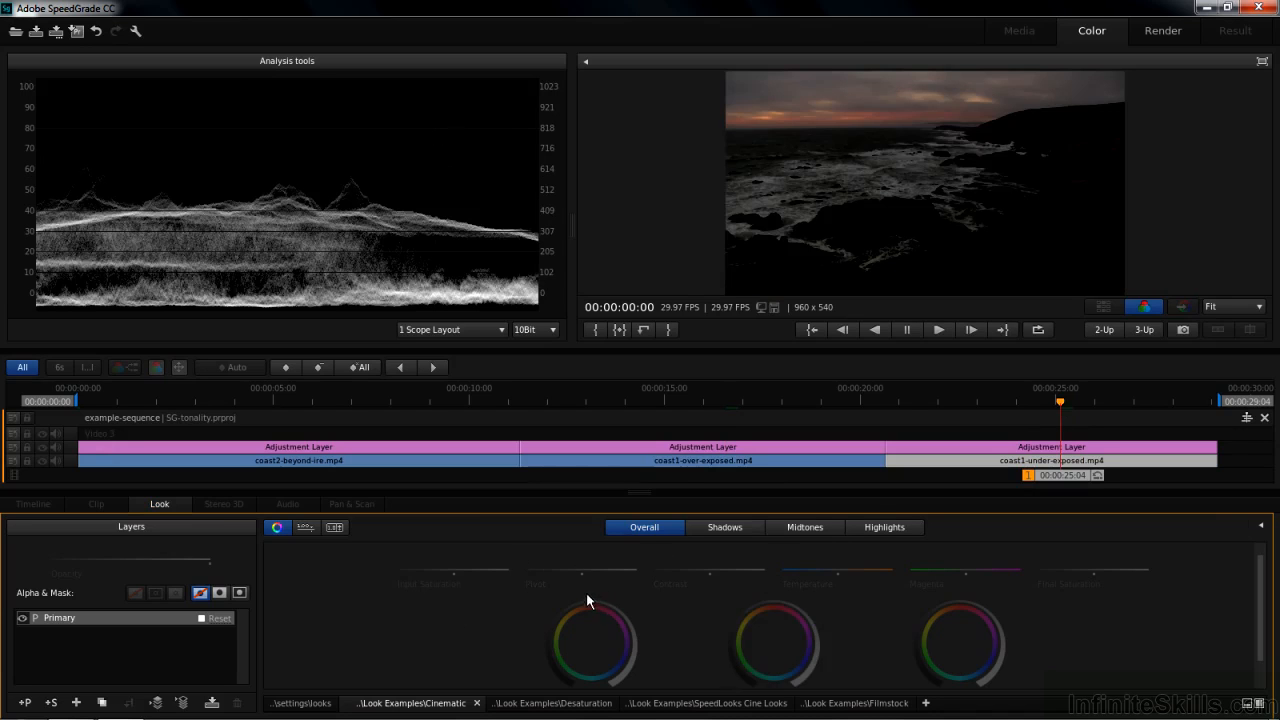
drag(595, 598, 622, 597)
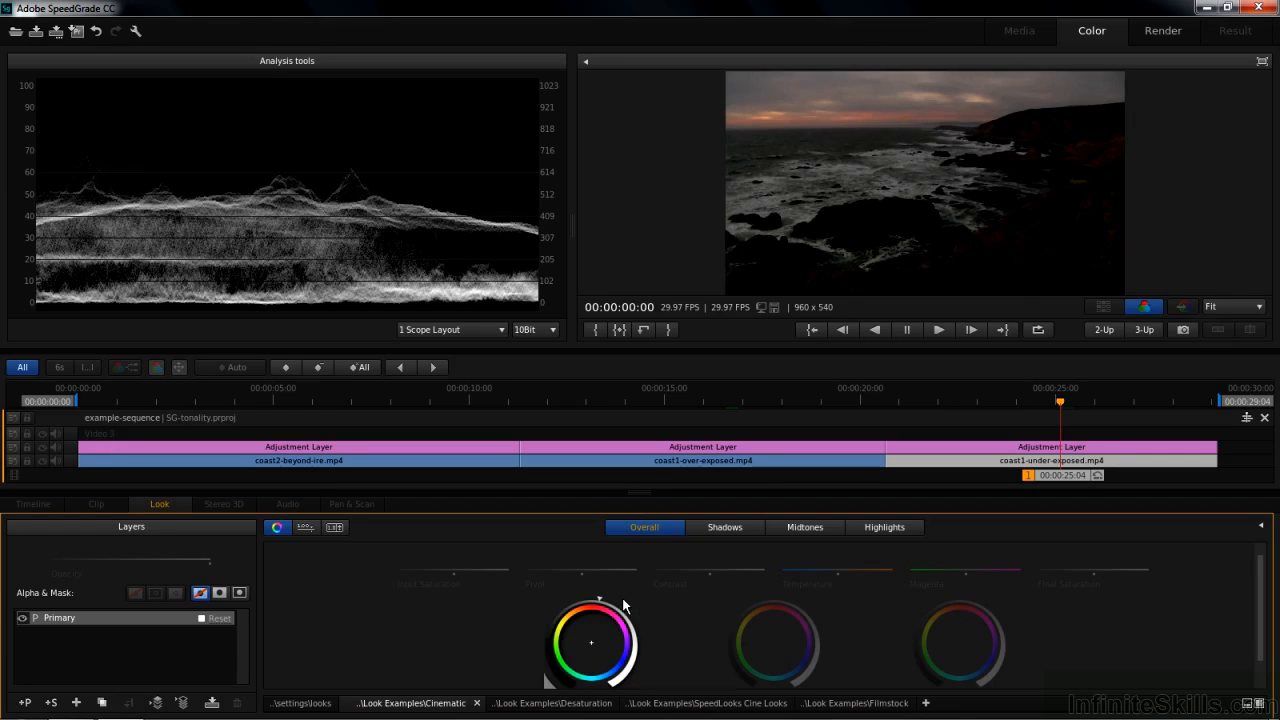
mouse_move(961, 593)
mouse_down()
mouse_move(1210, 608)
mouse_move(1053, 656)
mouse_up()
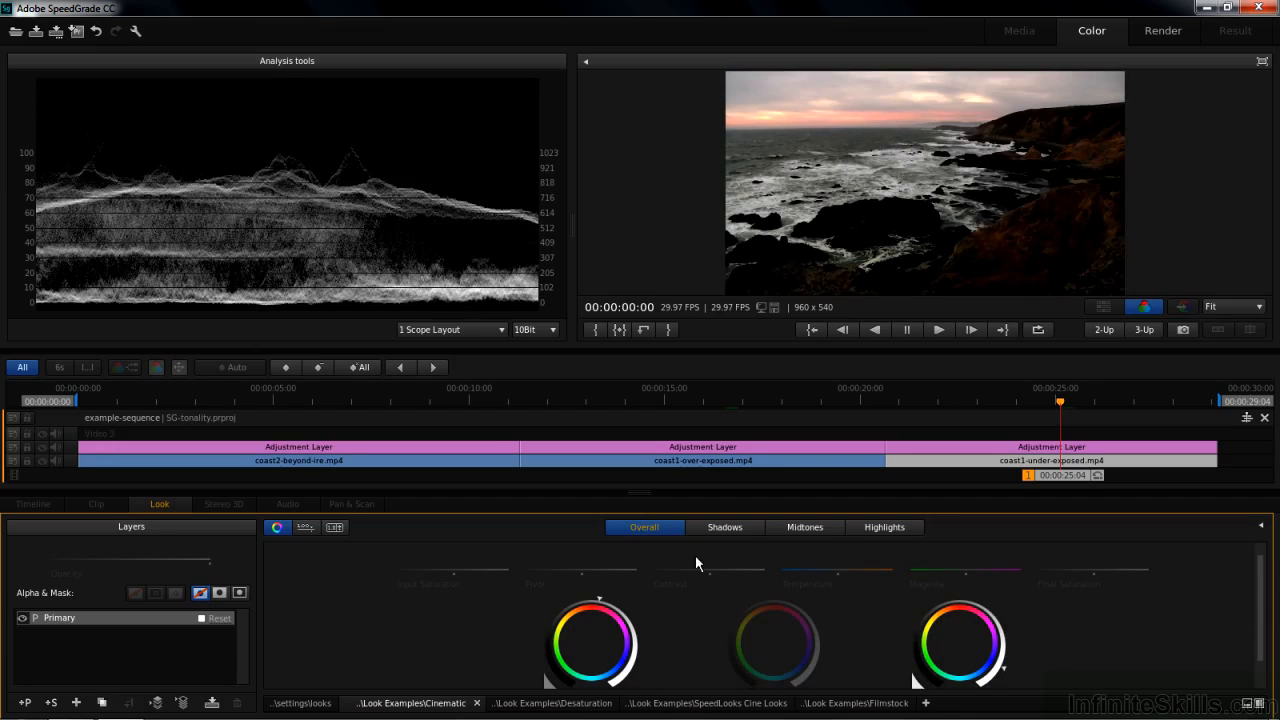
drag(776, 604, 831, 598)
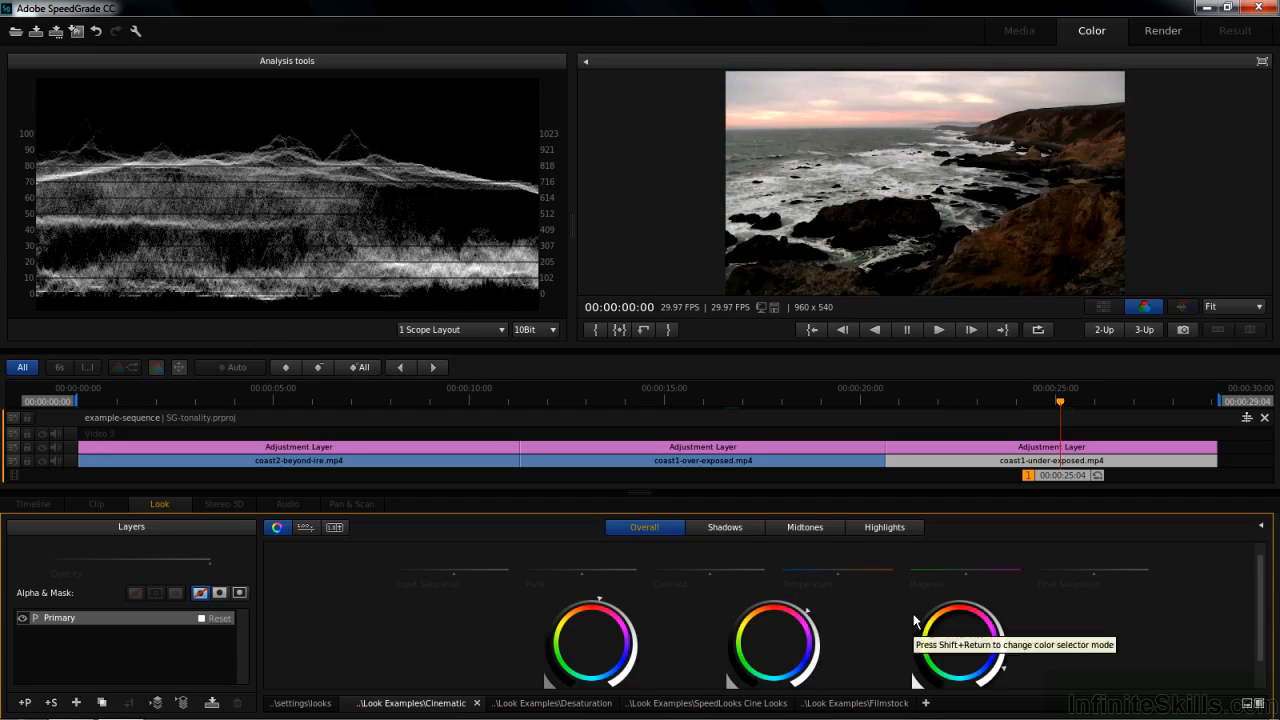
Adjust the Shadows and Highlights Gamma rings for the under-exposed clip.
click(715, 527)
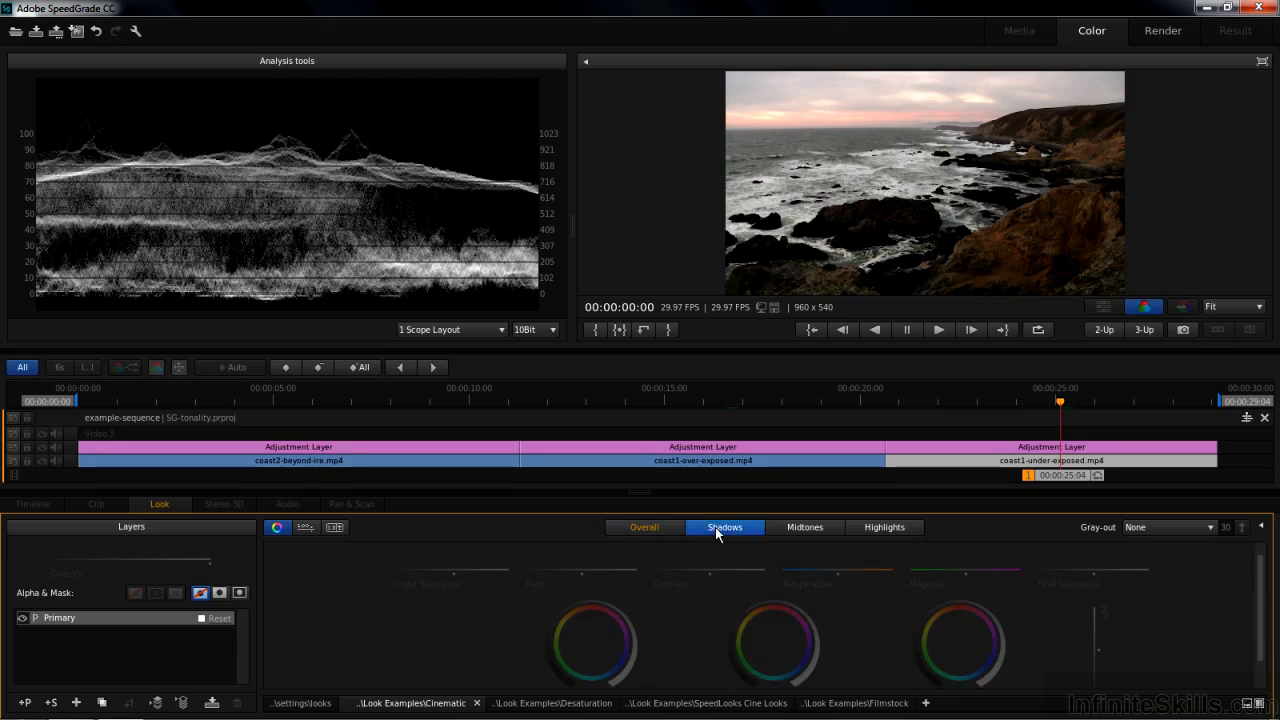
drag(778, 604, 697, 617)
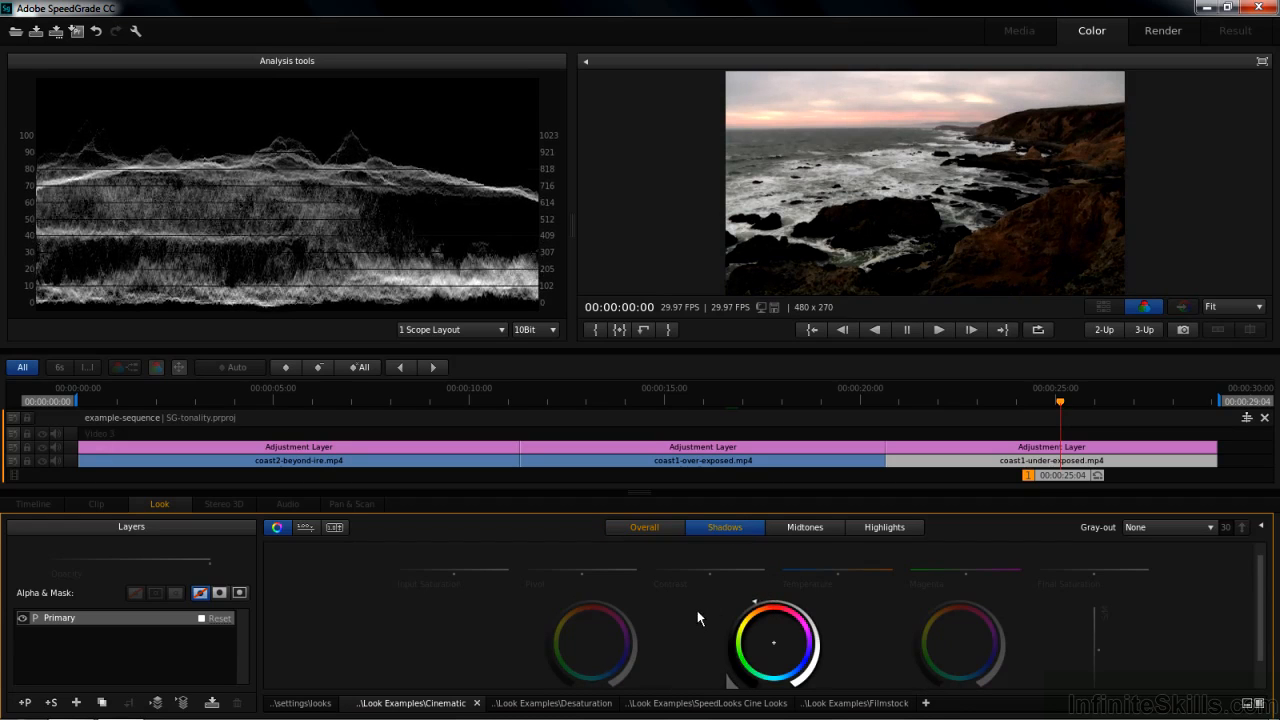
click(876, 530)
drag(775, 598, 906, 617)
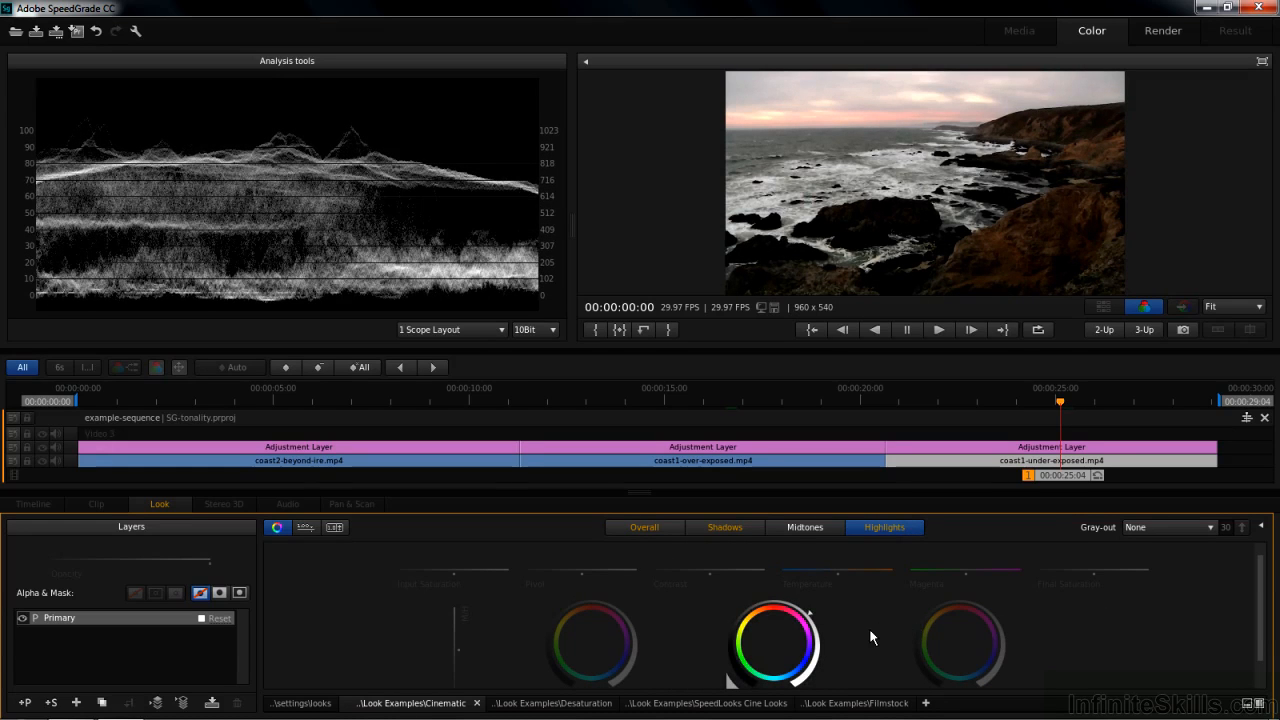